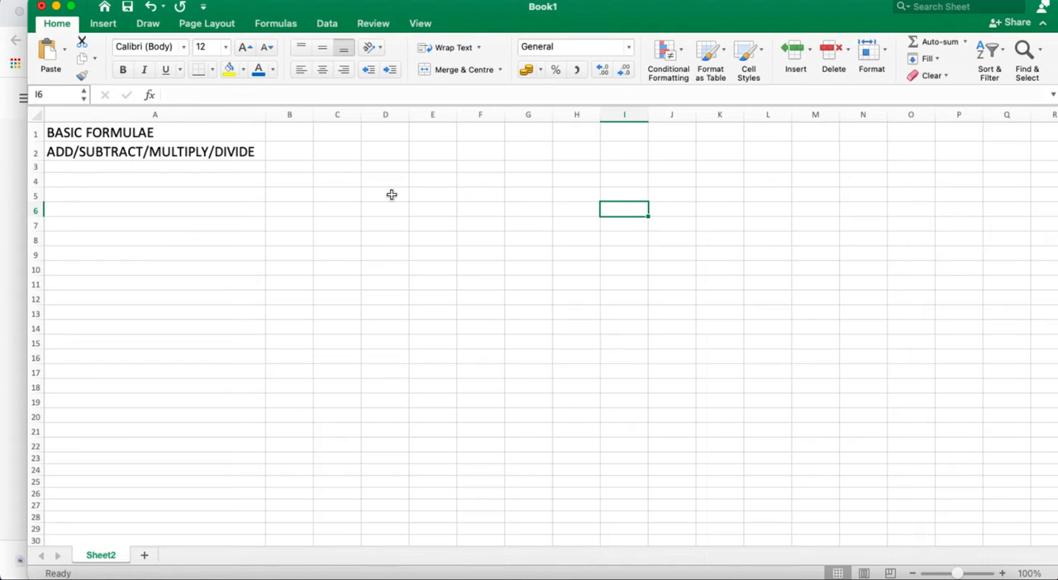
Enter the heading Series1 in cell D7 with the values 10, 20, 30, 40 and 50 in D8:D12
{"action": "left_click", "coordinate": [383, 221]}
{"action": "type", "text": "S"}
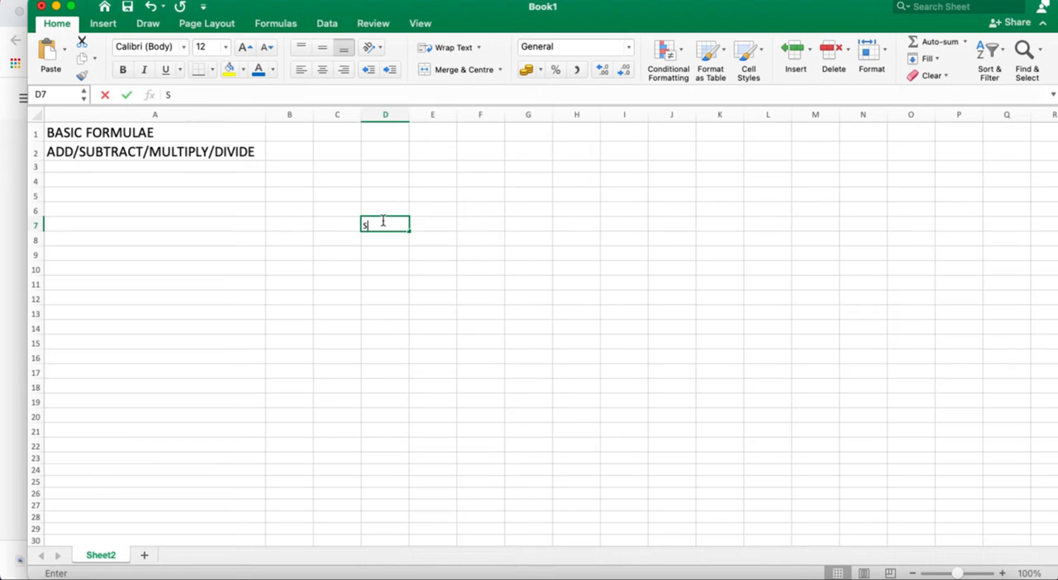
{"action": "type", "text": "eries1"}
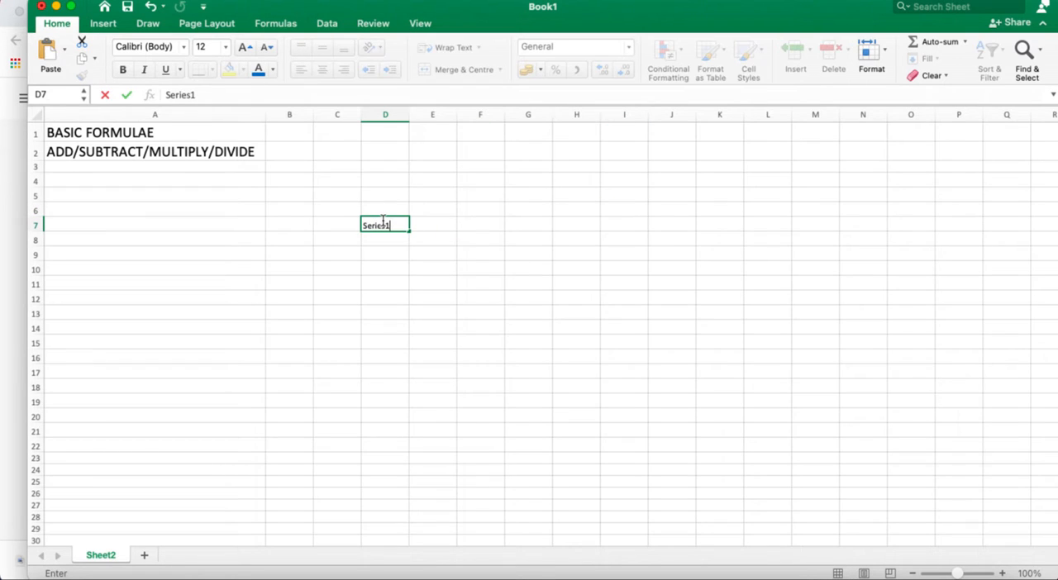
{"action": "key", "text": "Return"}
{"action": "type", "text": "10"}
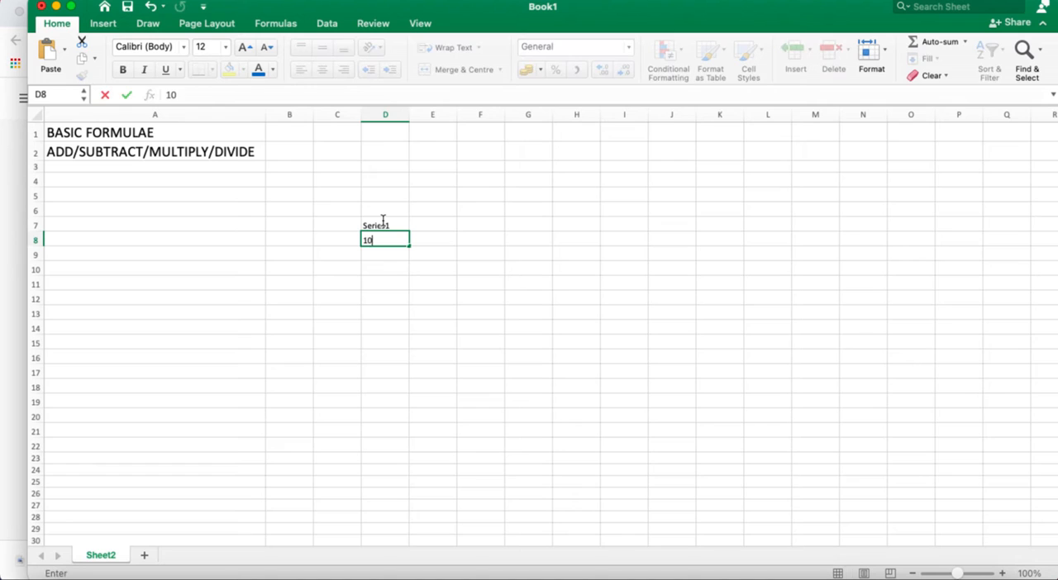
{"action": "key", "text": "Return"}
{"action": "type", "text": "20"}
{"action": "key", "text": "Return"}
{"action": "type", "text": "30"}
{"action": "key", "text": "Return"}
{"action": "type", "text": "40"}
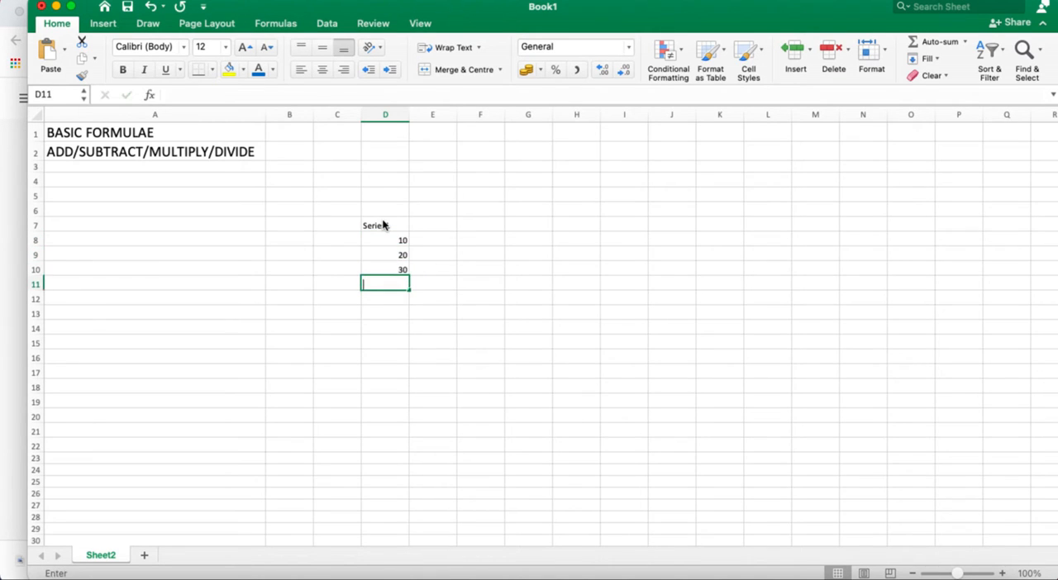
{"action": "key", "text": "Return"}
{"action": "type", "text": "50"}
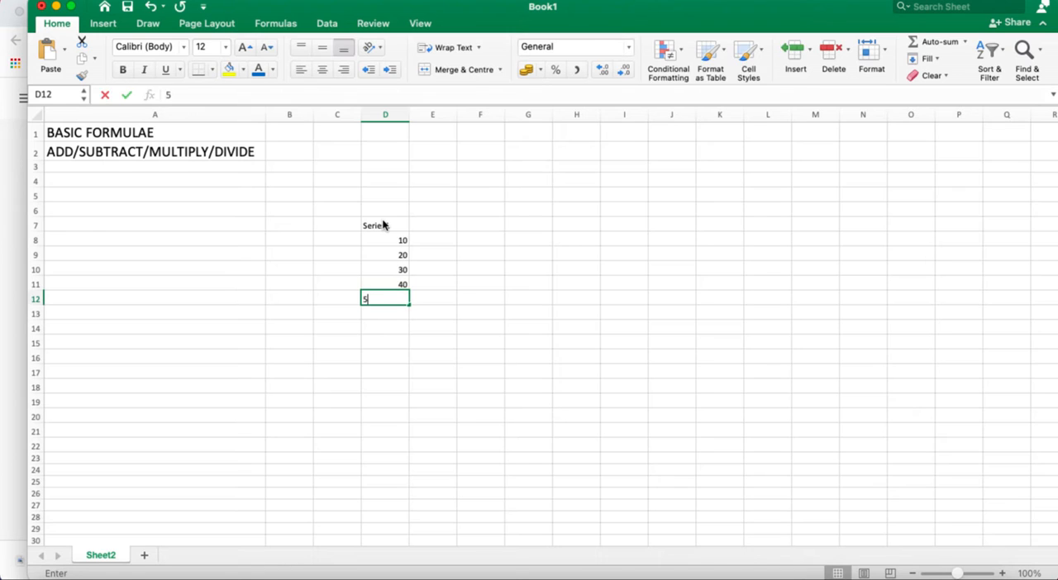
Enter the heading Series2 in cell E7 with the values 20, 30, 40, 50 and 60 in E8:E12
{"action": "left_click", "coordinate": [427, 231]}
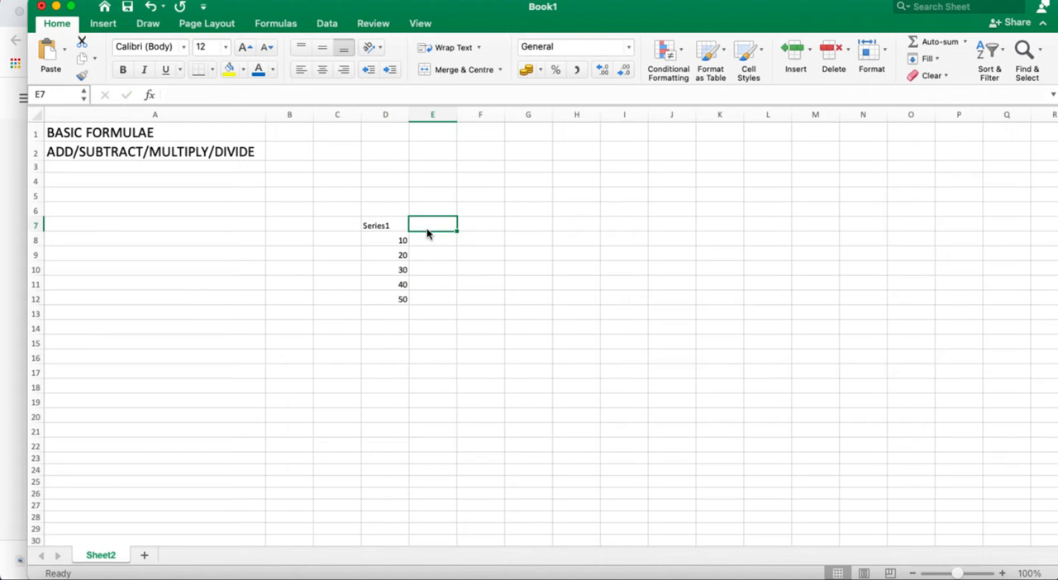
{"action": "type", "text": "Ser"}
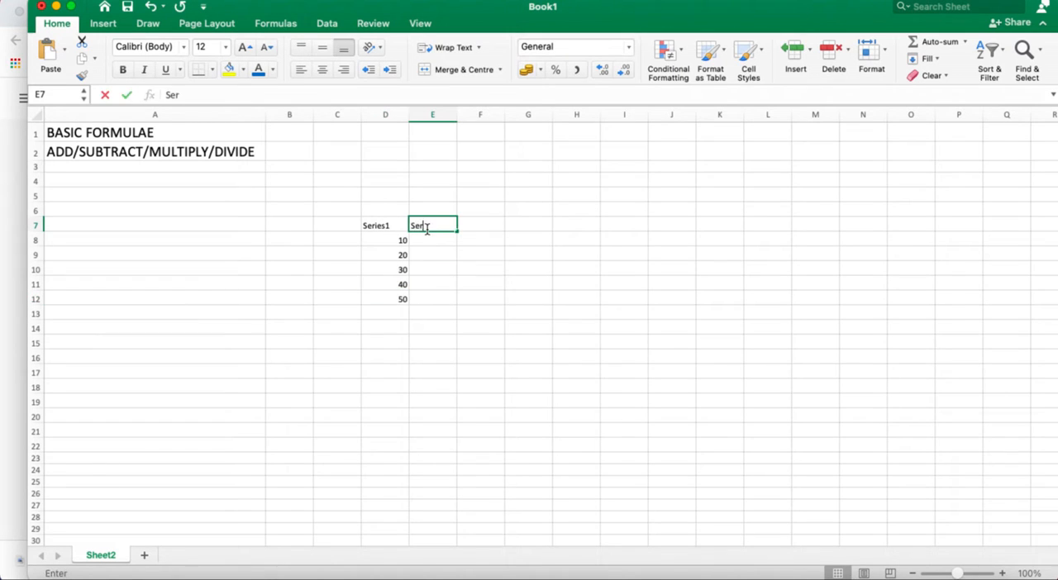
{"action": "type", "text": "ies2"}
{"action": "key", "text": "Return"}
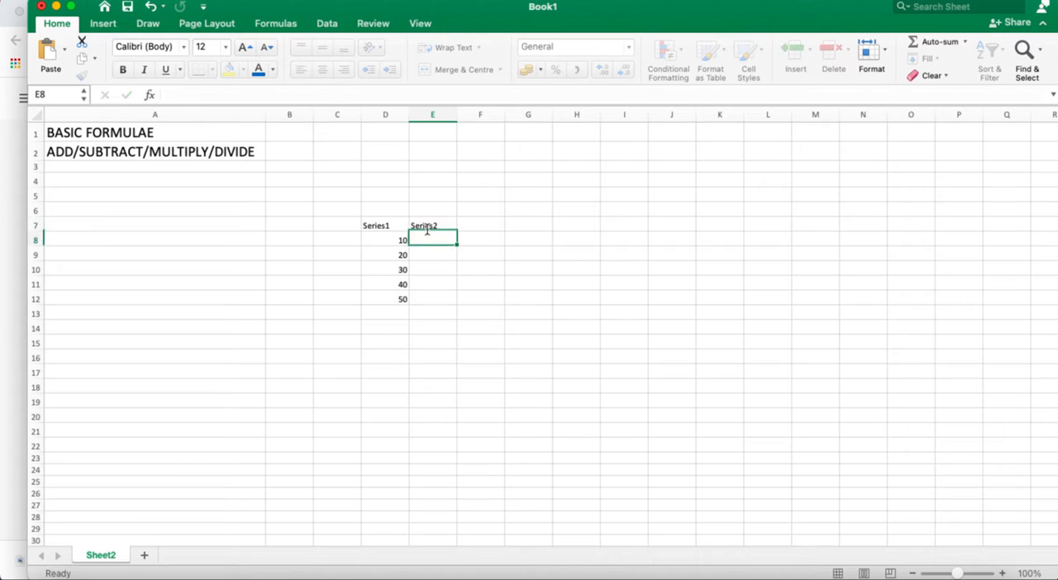
{"action": "type", "text": "20"}
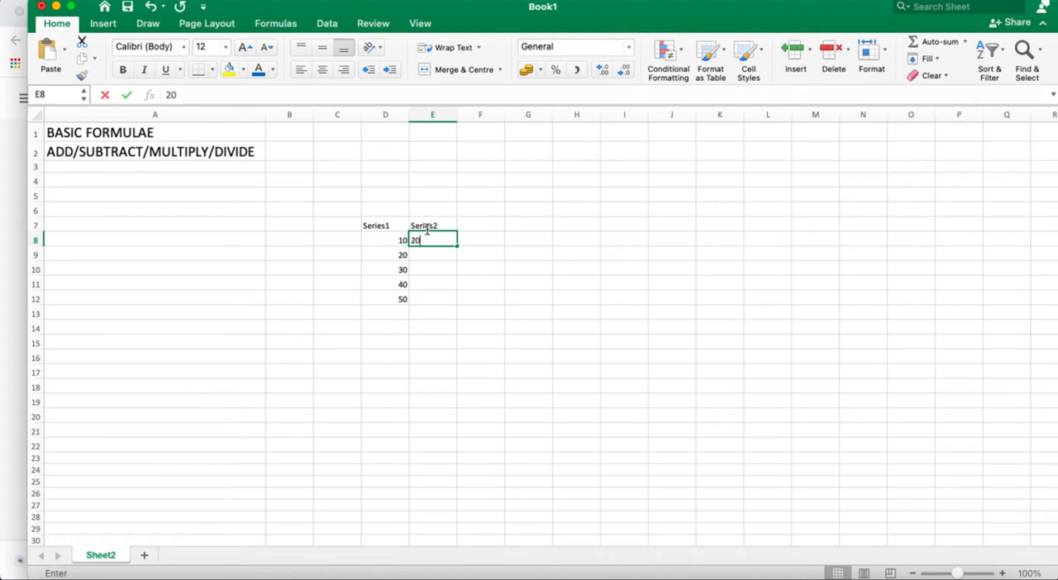
{"action": "key", "text": "Return"}
{"action": "type", "text": "30"}
{"action": "key", "text": "Return"}
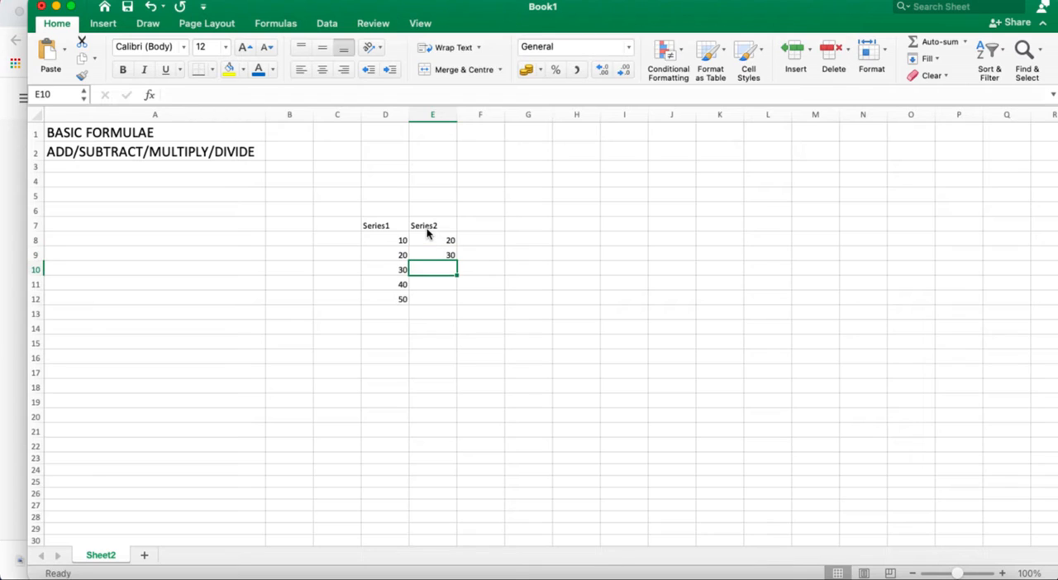
{"action": "type", "text": "40"}
{"action": "key", "text": "Return"}
{"action": "type", "text": "50"}
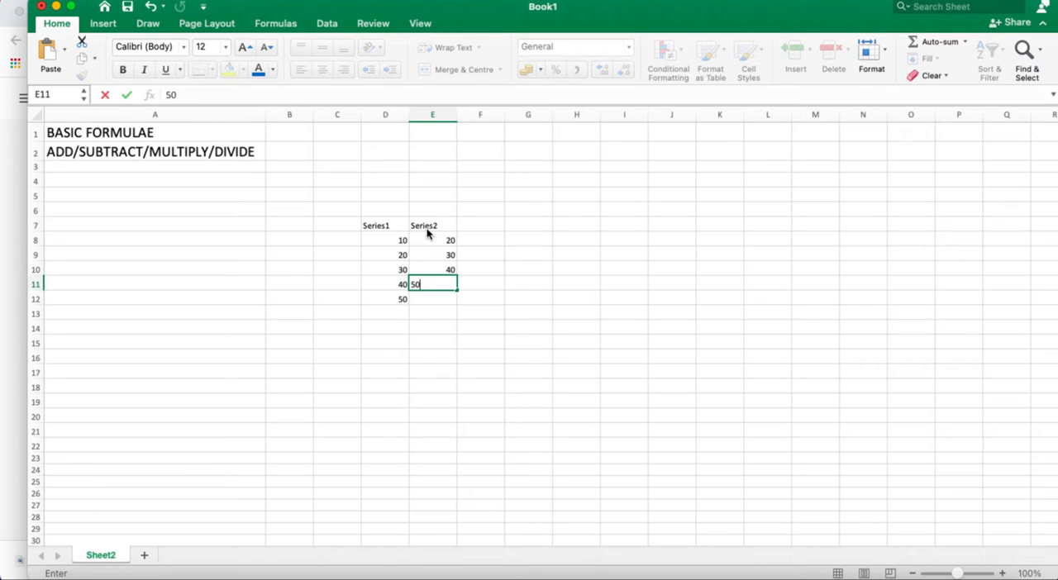
{"action": "key", "text": "Return"}
{"action": "type", "text": "60"}
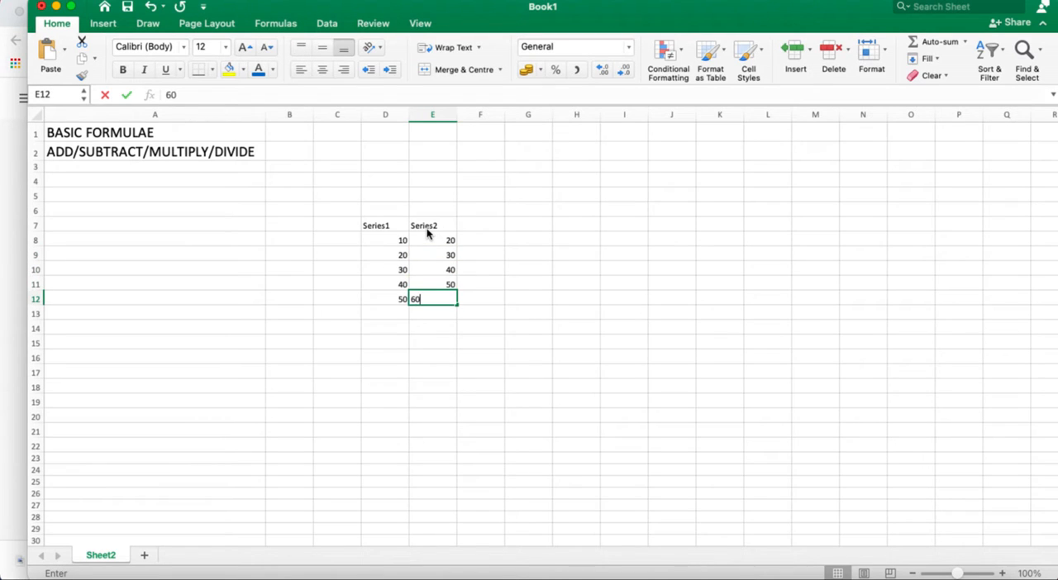
{"action": "key", "text": "Return"}
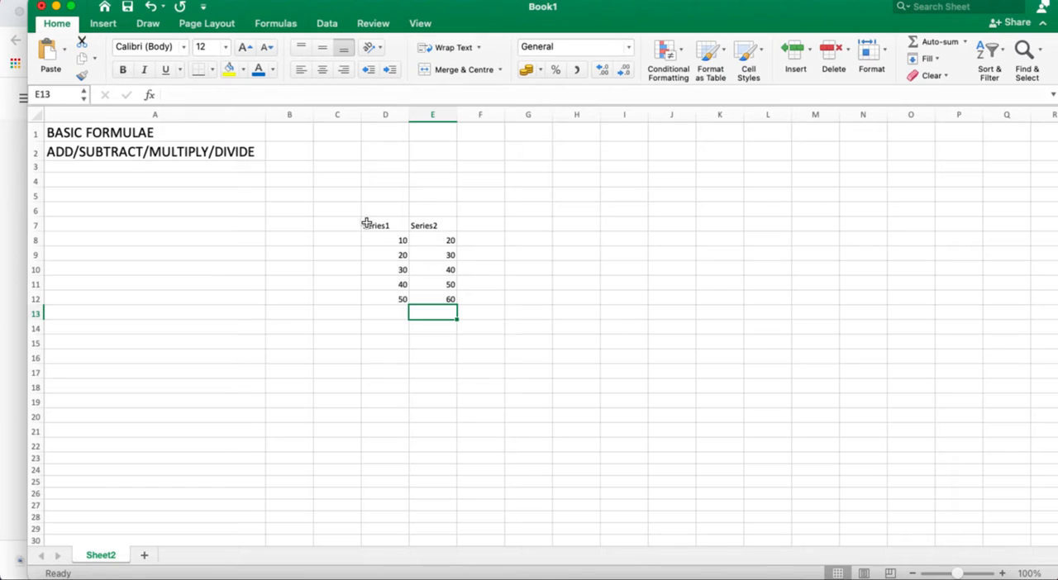
Set the font size of both series, headings included (D7:E12), to 20
{"action": "left_click_drag", "start_coordinate": [364, 221], "coordinate": [444, 301]}
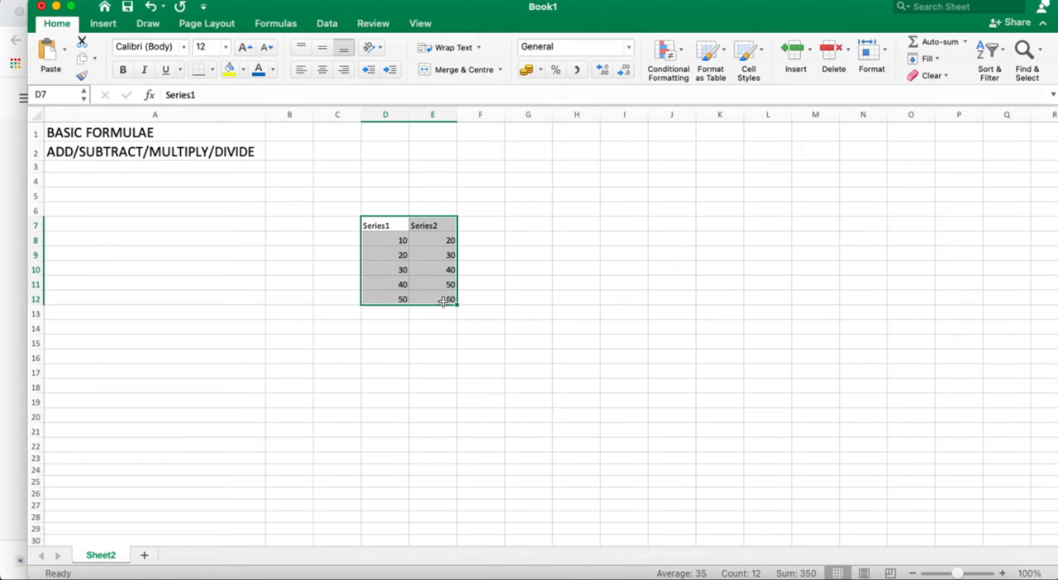
{"action": "left_click", "coordinate": [225, 48]}
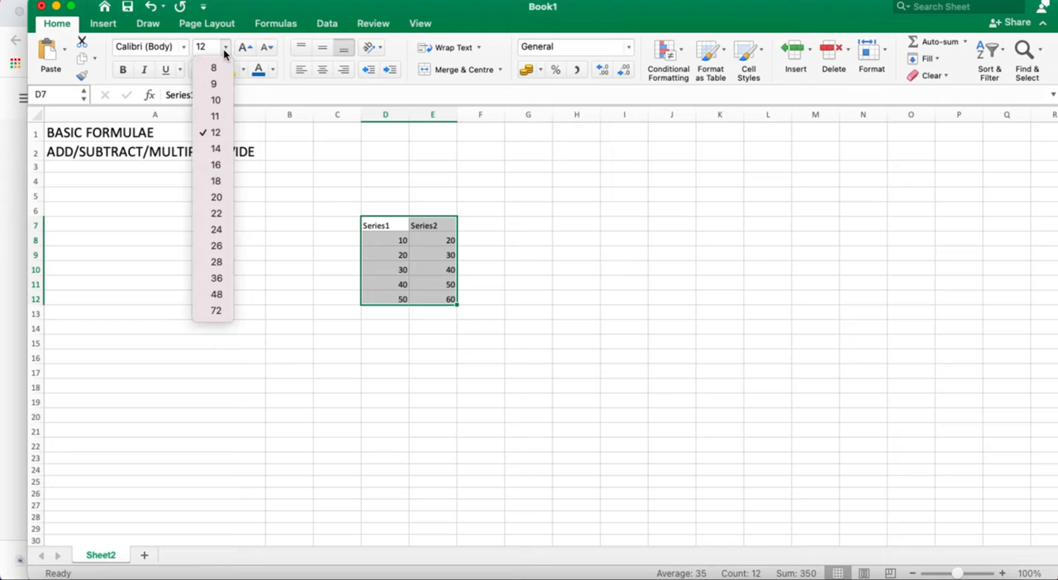
{"action": "left_click", "coordinate": [204, 198]}
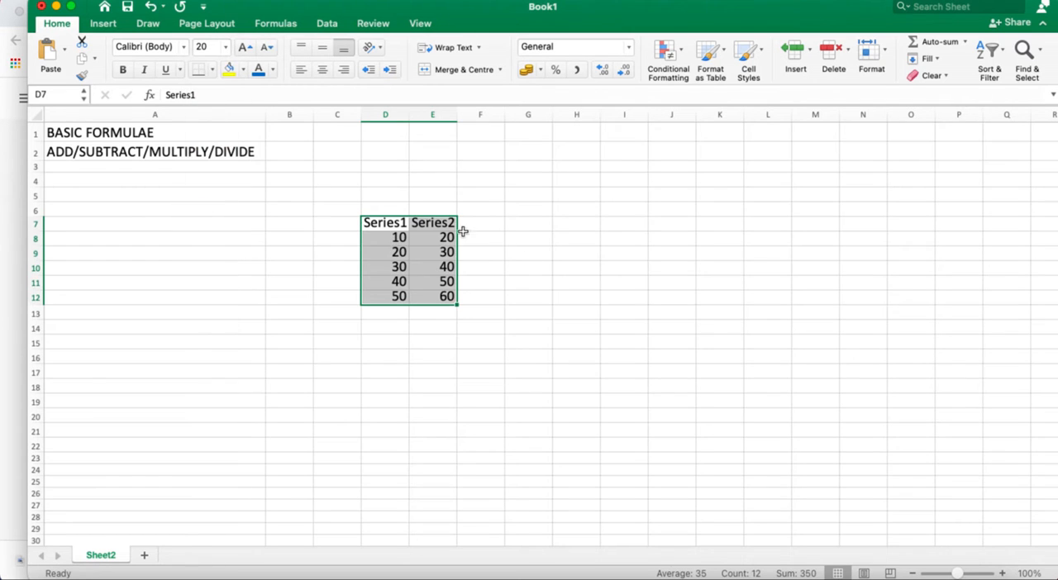
{"action": "left_click", "coordinate": [485, 296]}
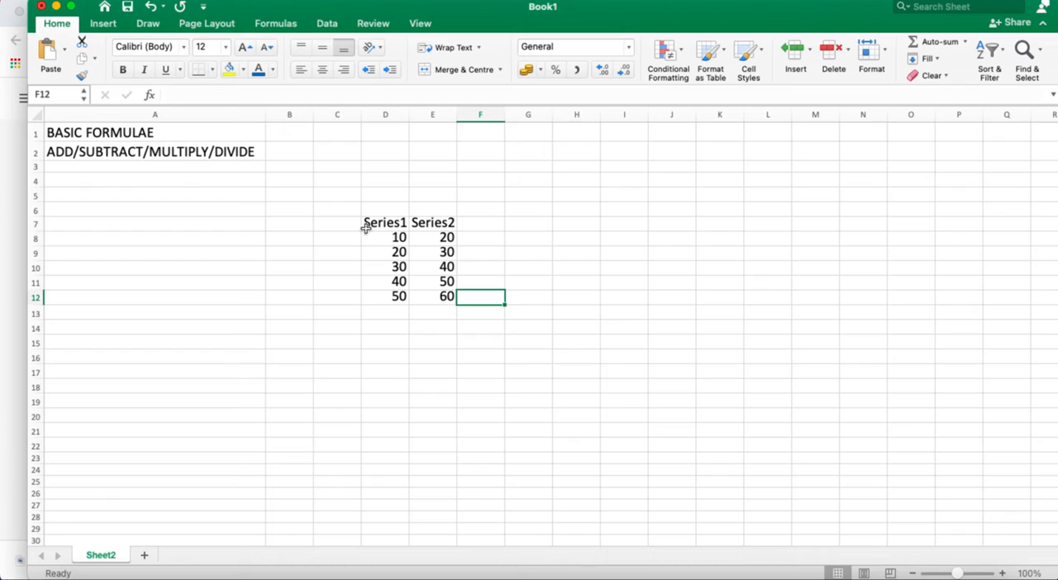
Add up the Series1 values in cell D13 with the formula =SUM(D8:D12)
{"action": "left_click", "coordinate": [480, 220]}
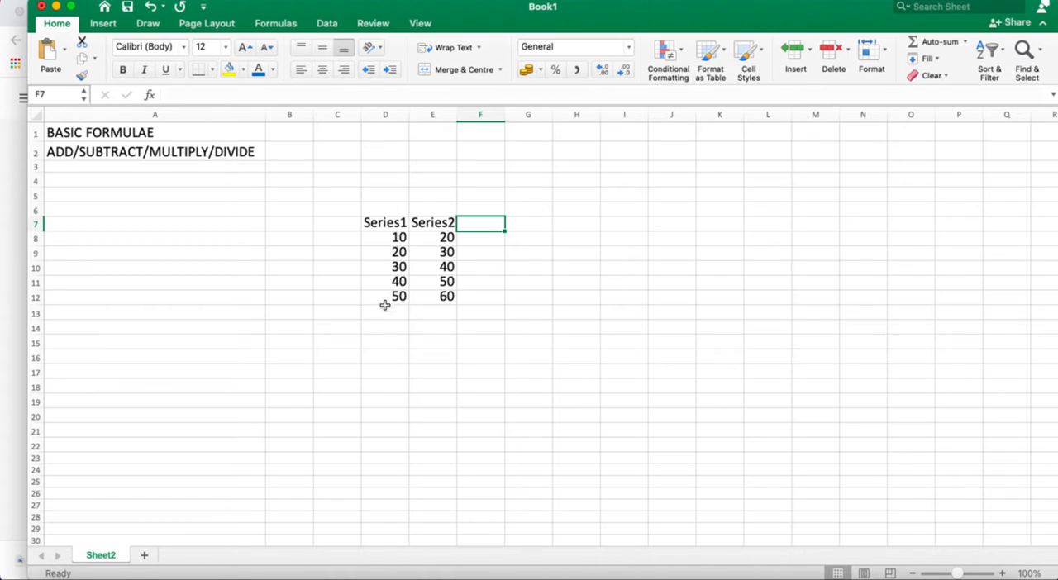
{"action": "left_click", "coordinate": [338, 313]}
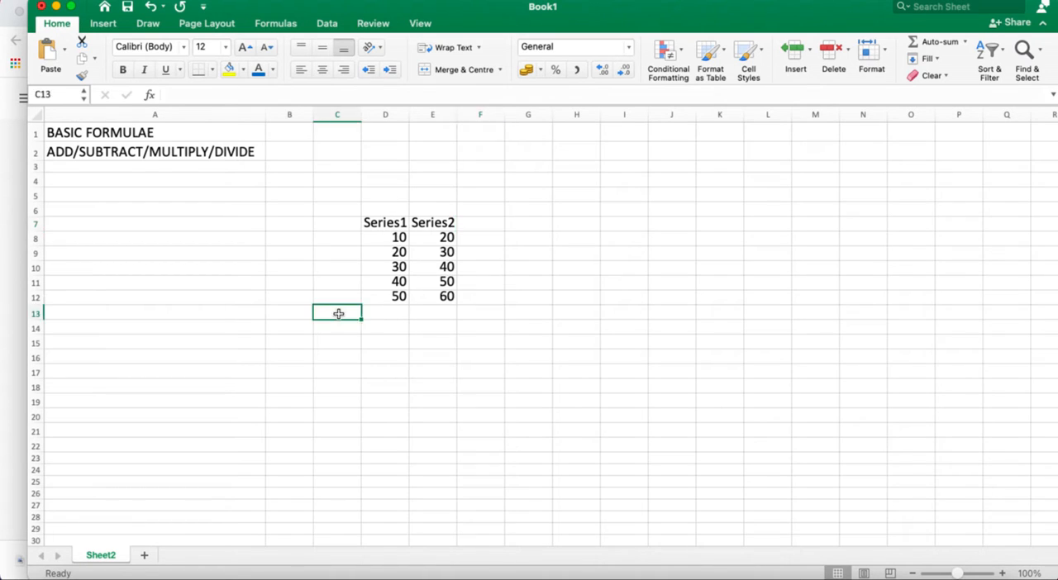
{"action": "left_click", "coordinate": [394, 313]}
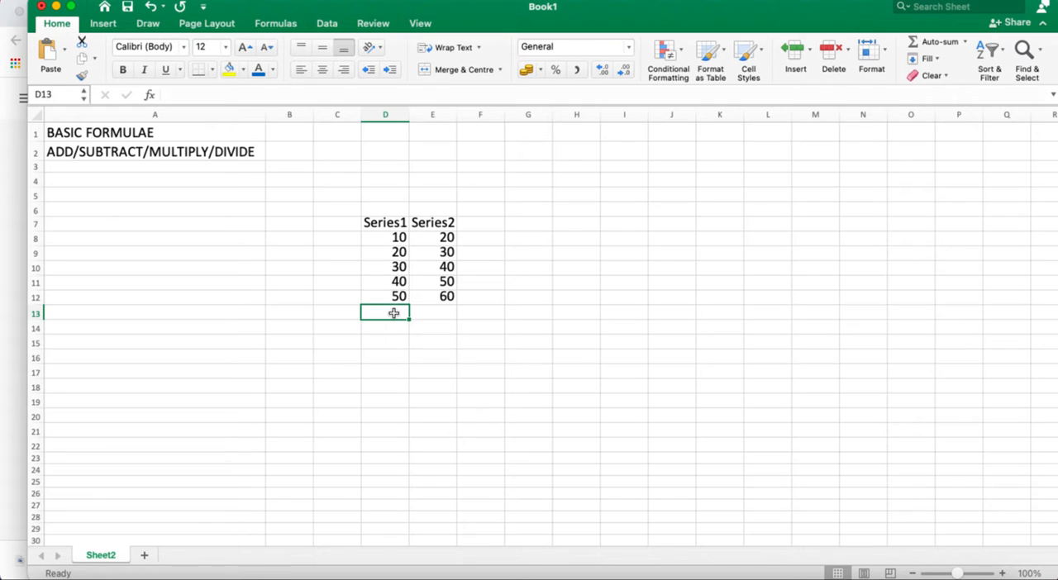
{"action": "type", "text": "="}
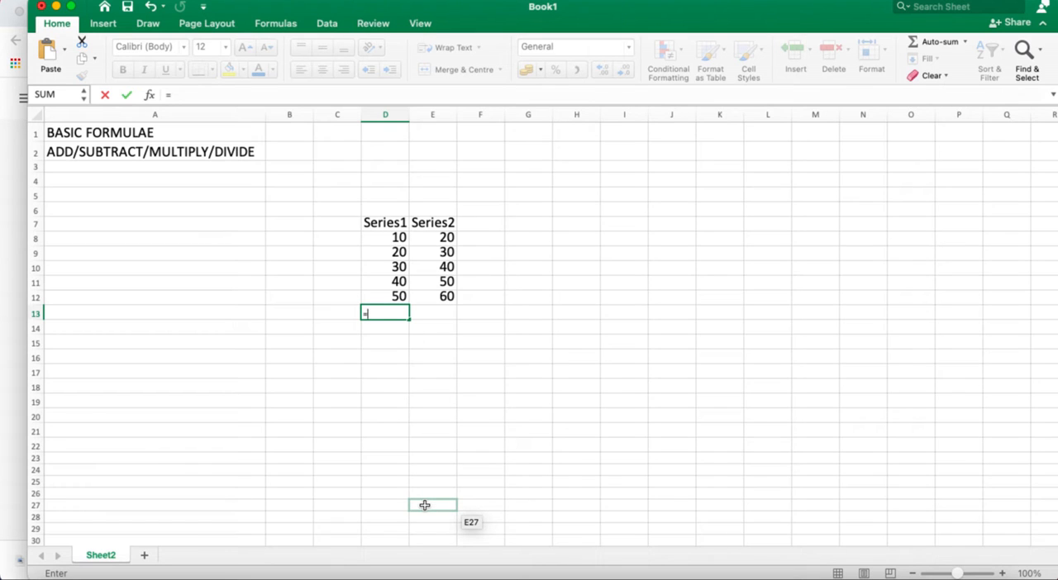
{"action": "type", "text": "S"}
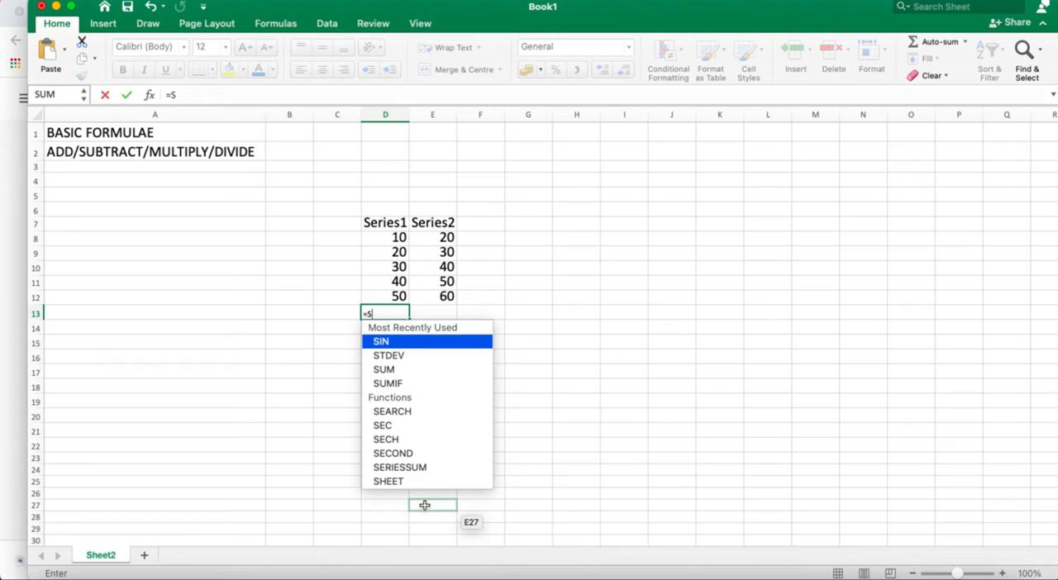
{"action": "scroll", "coordinate": [424, 496], "scroll_direction": "down", "scroll_amount": 10}
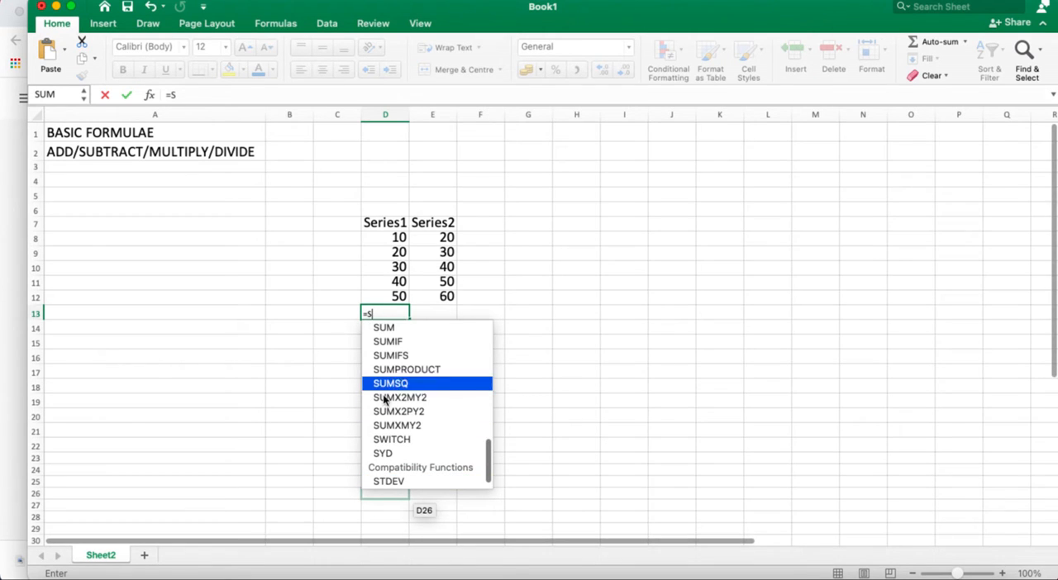
{"action": "double_click", "coordinate": [404, 328]}
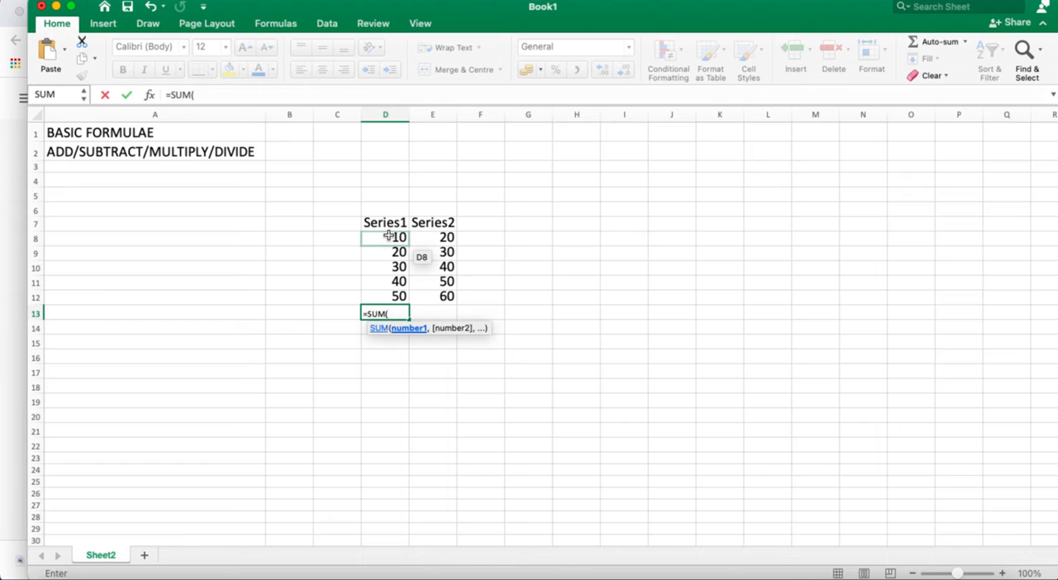
{"action": "left_click_drag", "start_coordinate": [387, 237], "coordinate": [391, 295]}
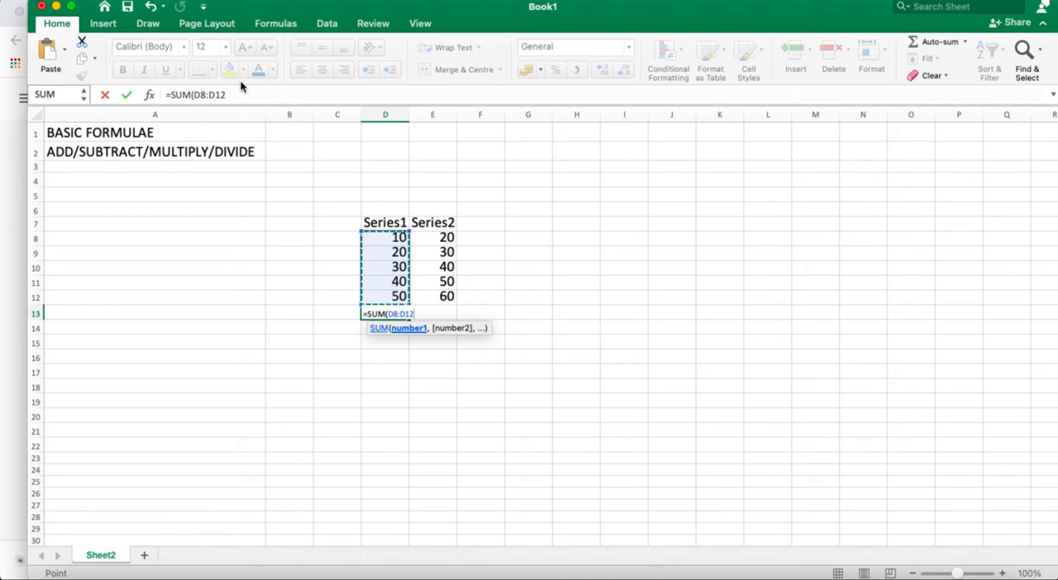
{"action": "type", "text": ")"}
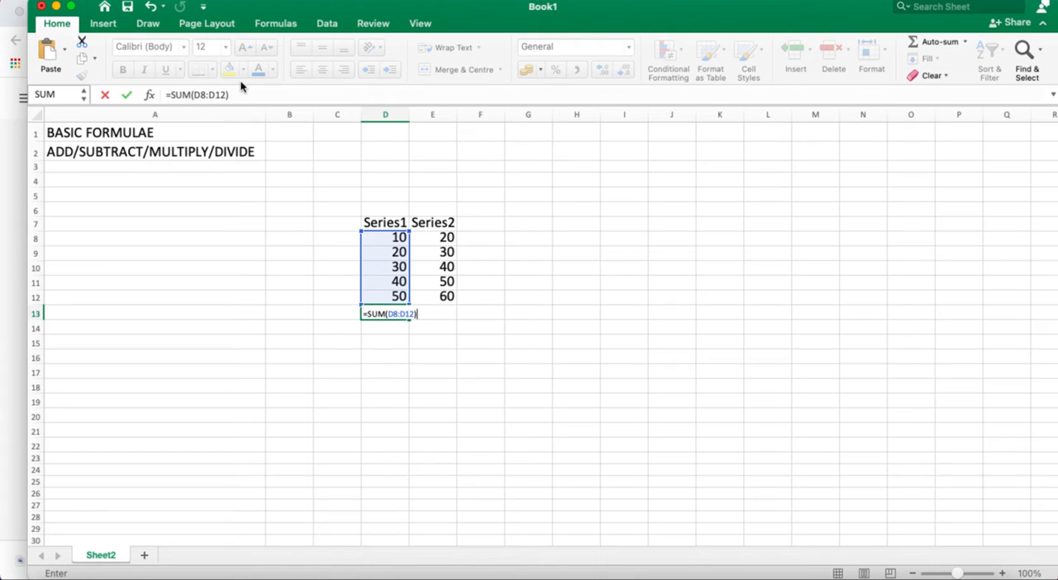
{"action": "key", "text": "Return"}
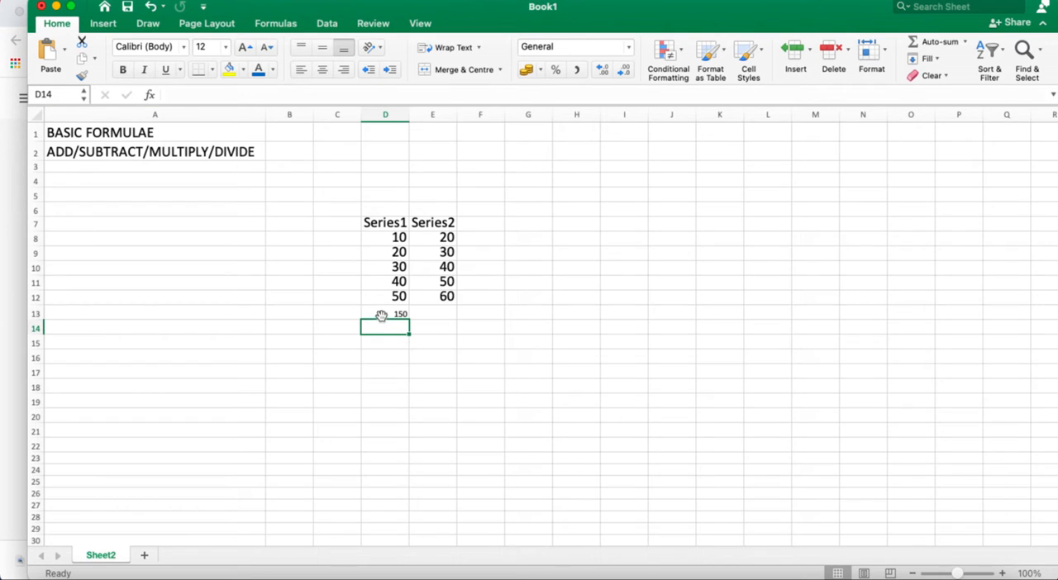
Set the font size of the Series1 total in cell D13 to 20
{"action": "left_click", "coordinate": [380, 315]}
{"action": "left_click", "coordinate": [225, 47]}
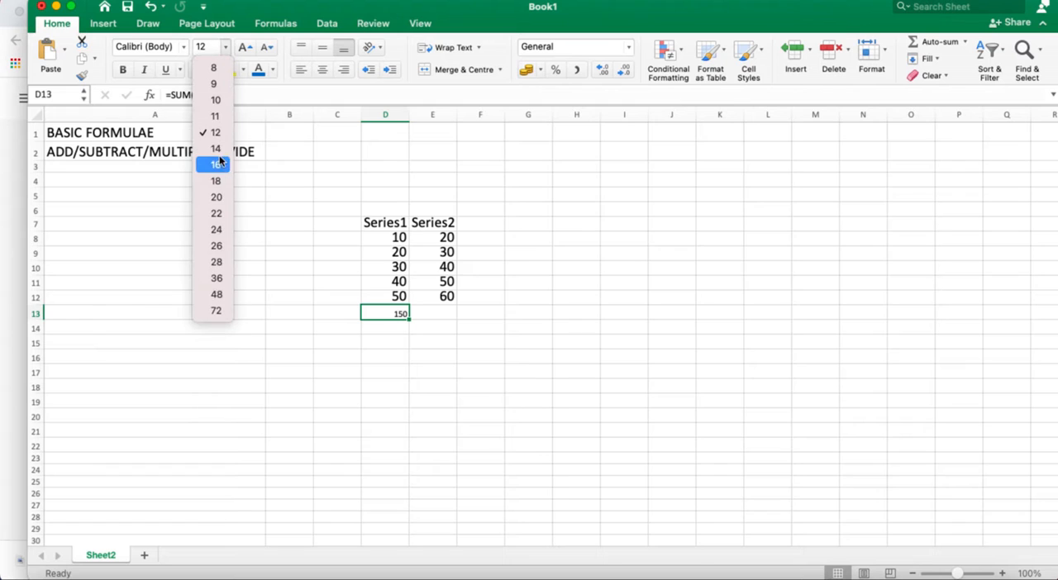
{"action": "left_click", "coordinate": [215, 235]}
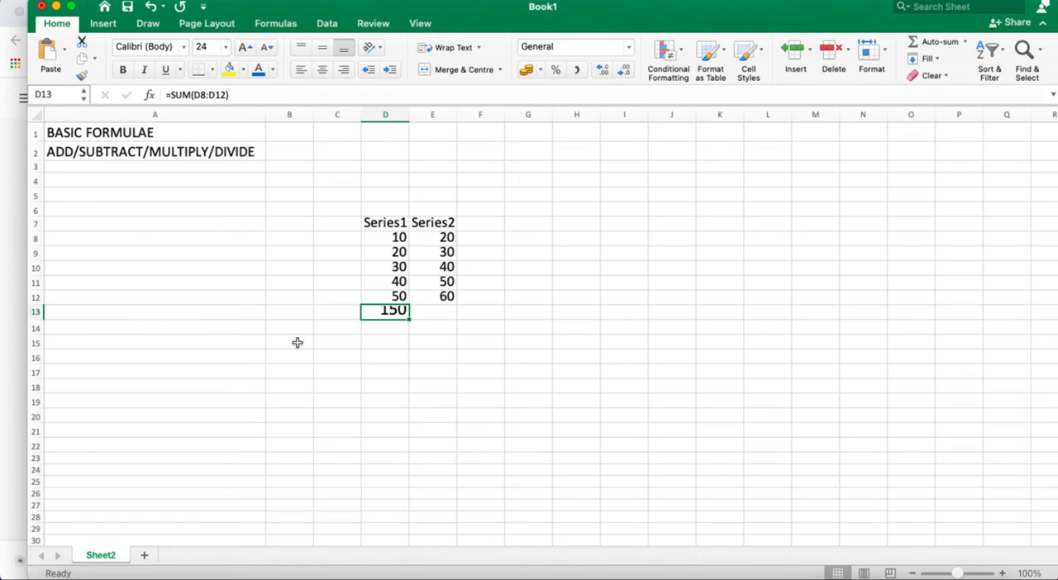
{"action": "left_click", "coordinate": [225, 47]}
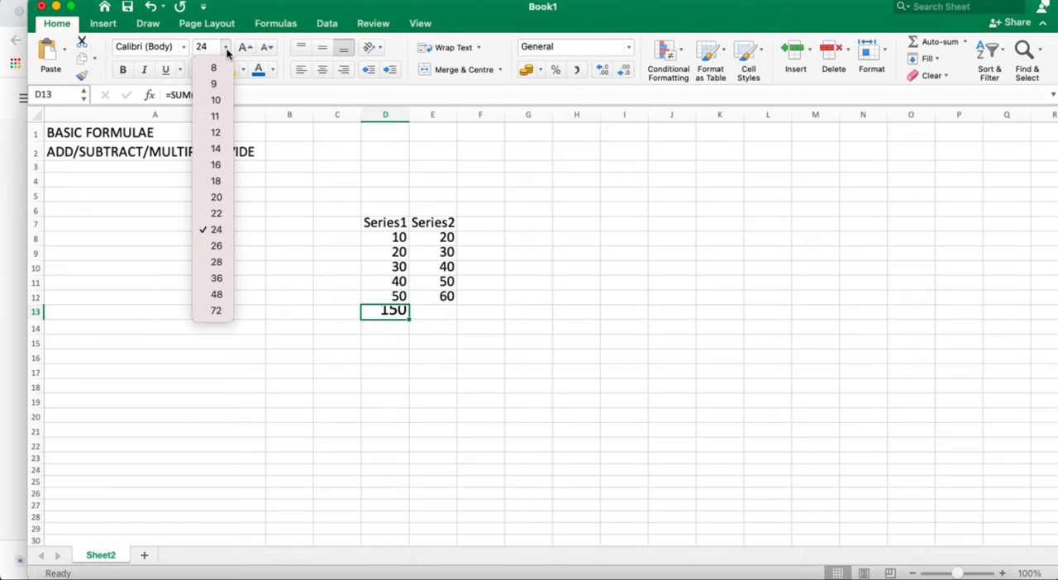
{"action": "left_click", "coordinate": [216, 197]}
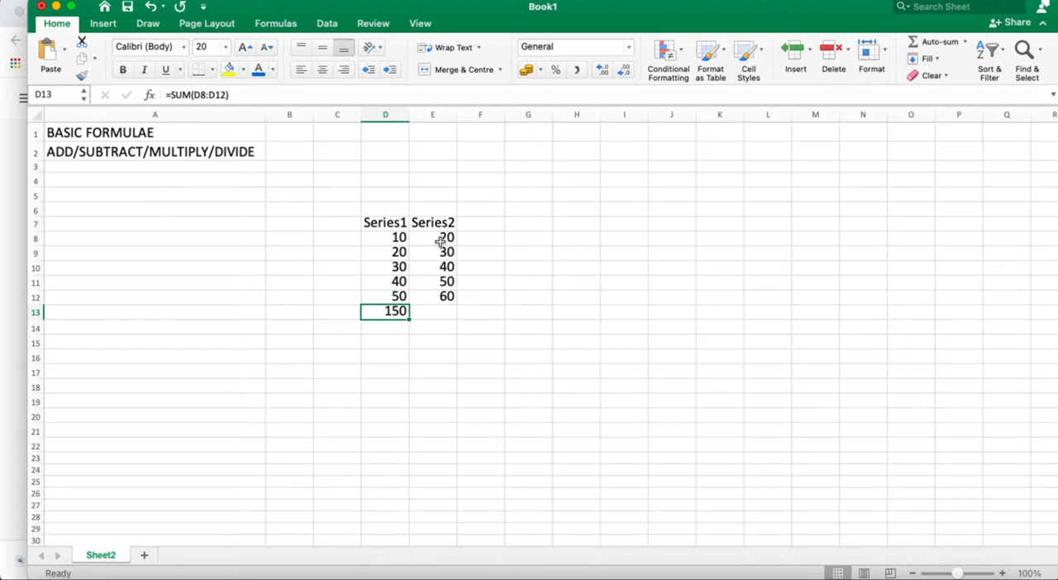
Try to set the font size of the empty cell E13 to 20
{"action": "left_click", "coordinate": [439, 311]}
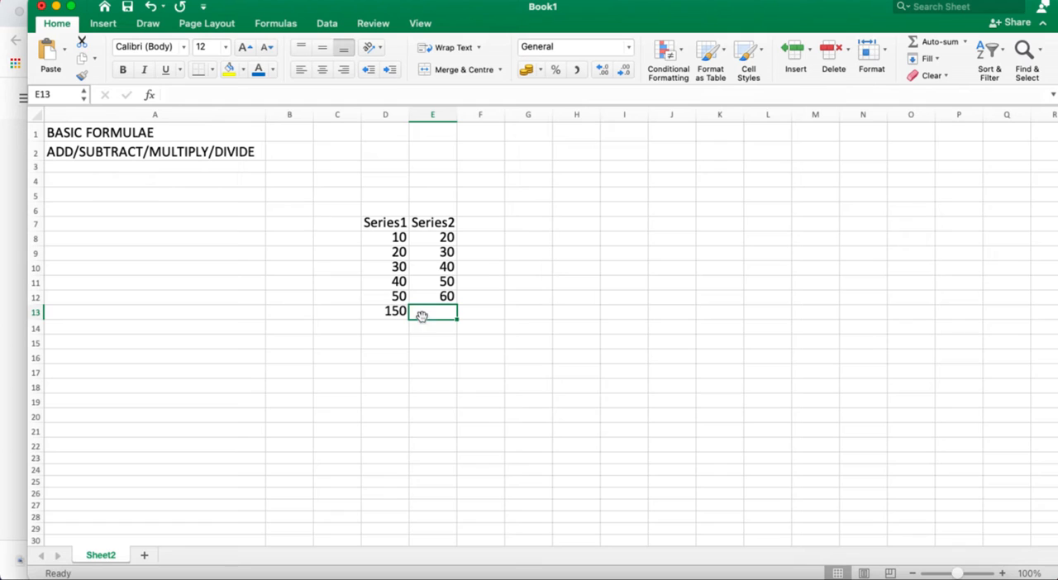
{"action": "left_click", "coordinate": [221, 89]}
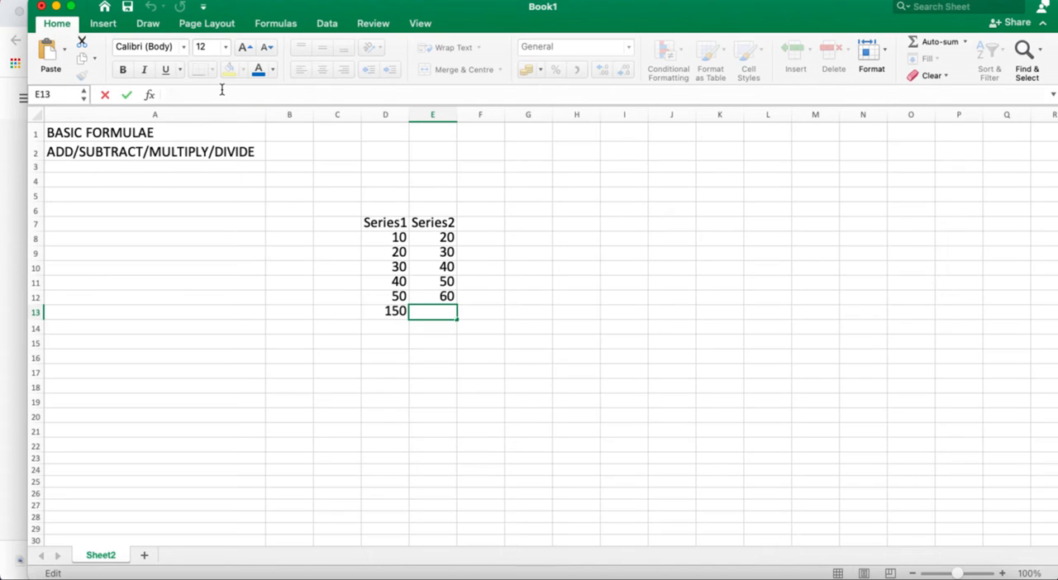
{"action": "type", "text": "="}
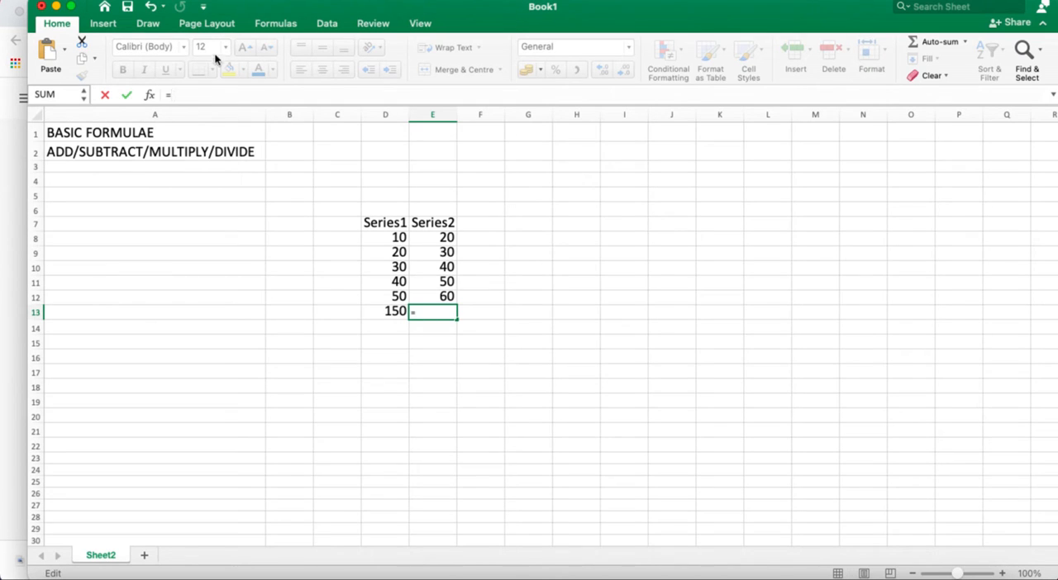
{"action": "key", "text": "BackSpace"}
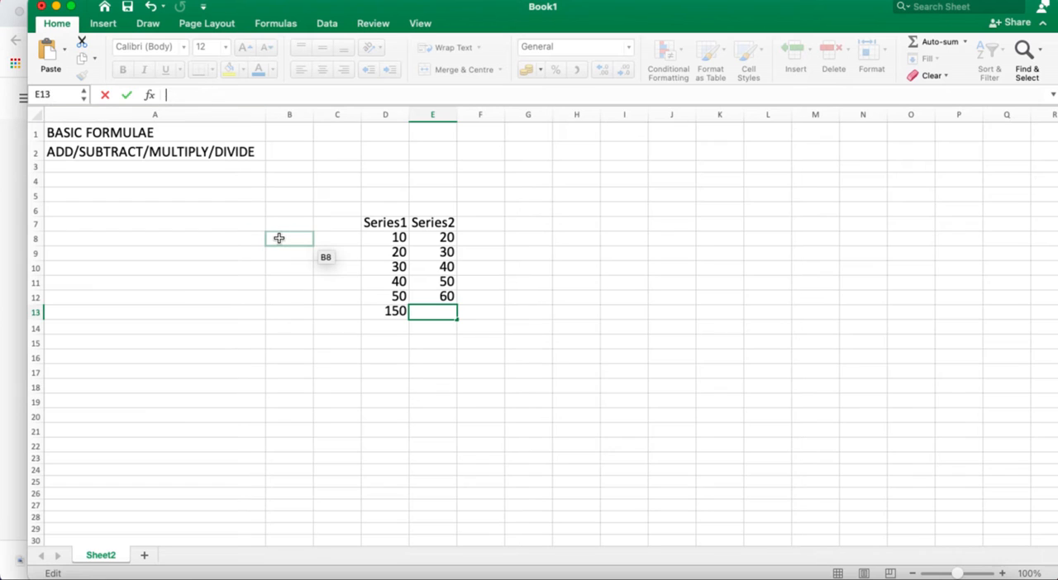
{"action": "left_click", "coordinate": [227, 51]}
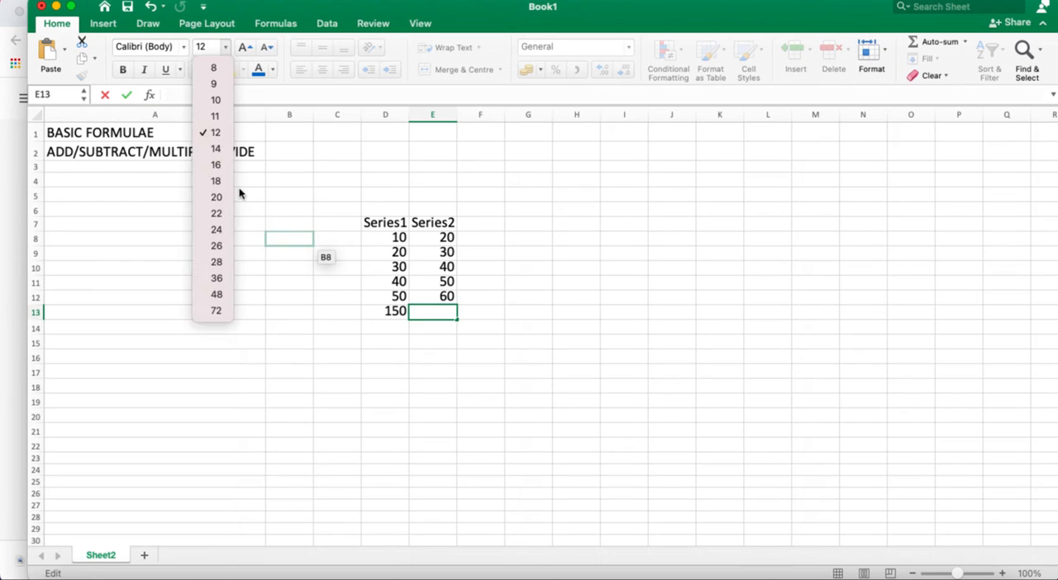
{"action": "left_click", "coordinate": [214, 196]}
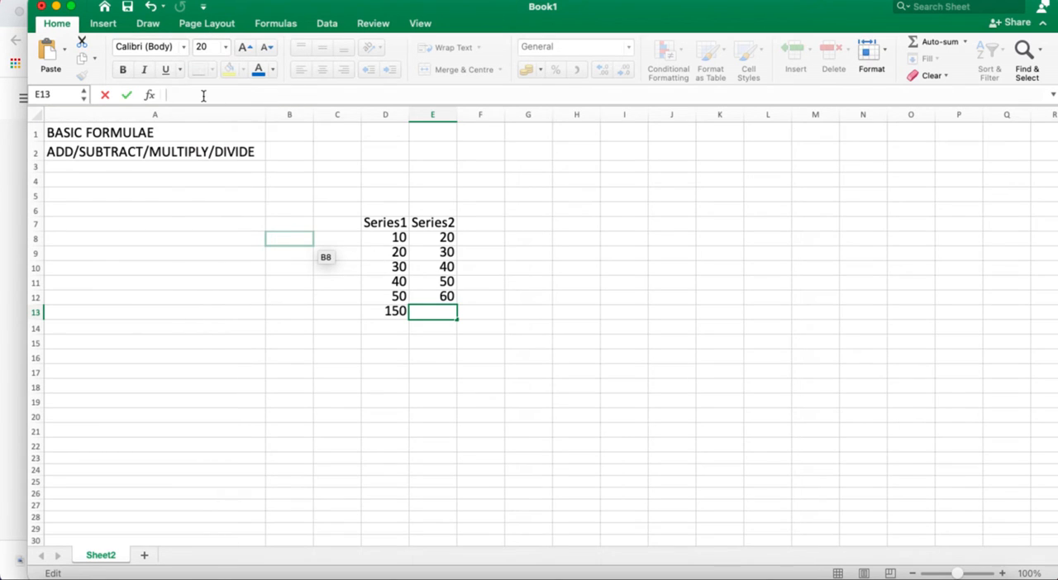
Average the Series2 values in cell E13 with the formula =AVERAGE(E8:E12)
{"action": "type", "text": "="}
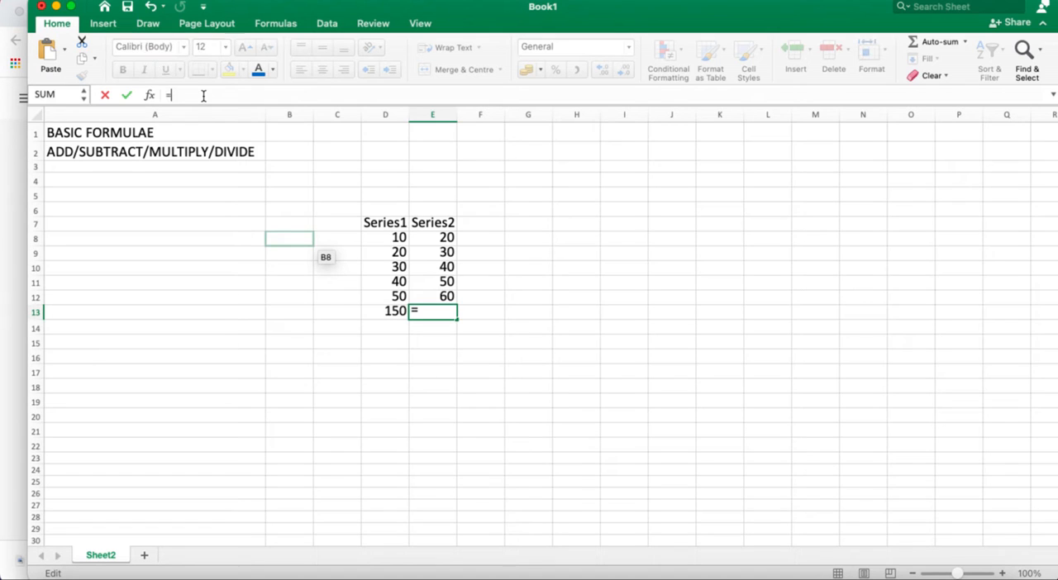
{"action": "type", "text": "A"}
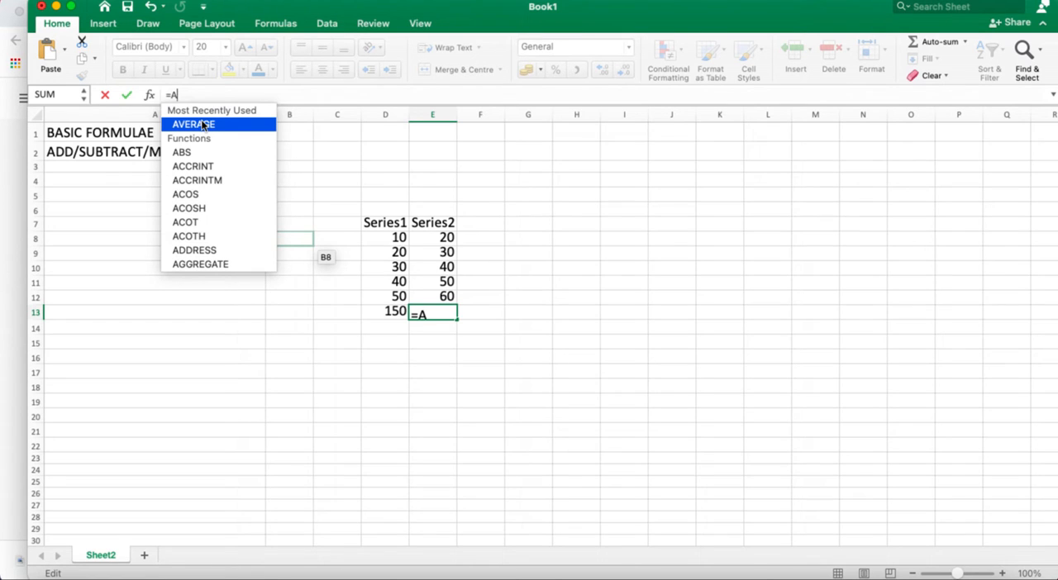
{"action": "double_click", "coordinate": [202, 126]}
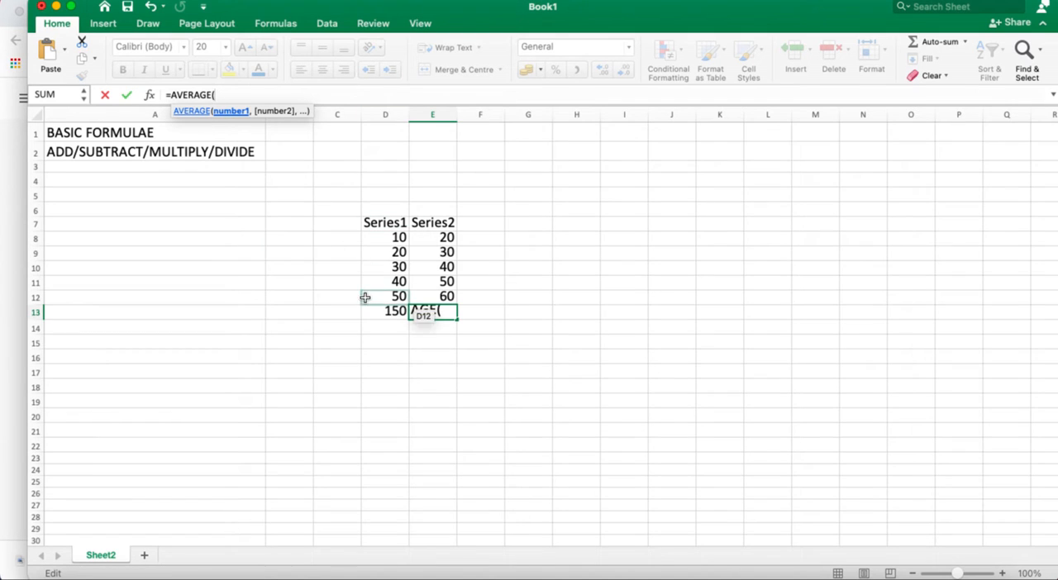
{"action": "left_click_drag", "start_coordinate": [423, 234], "coordinate": [441, 296]}
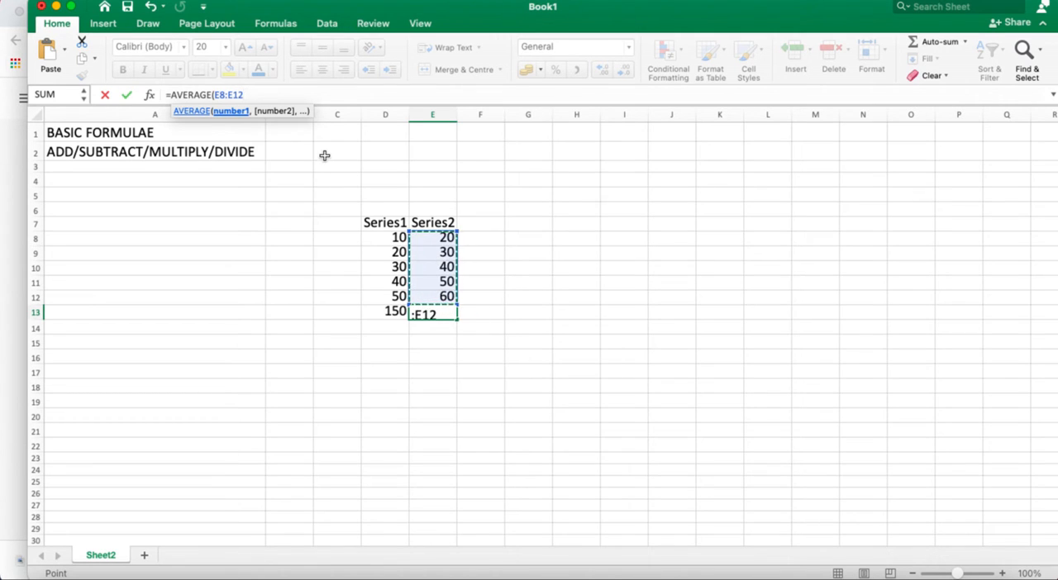
{"action": "type", "text": ")"}
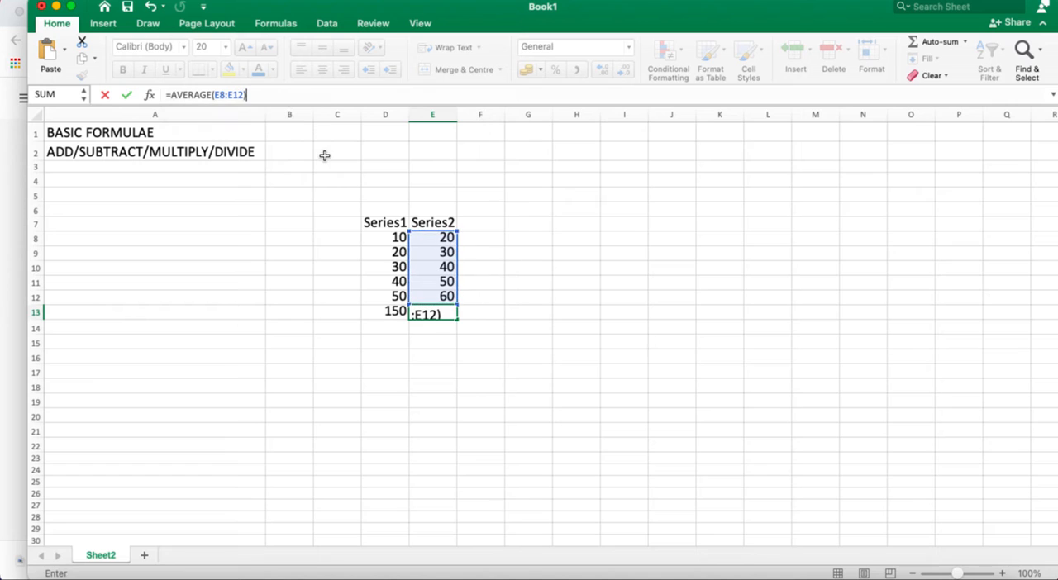
{"action": "left_click", "coordinate": [436, 239]}
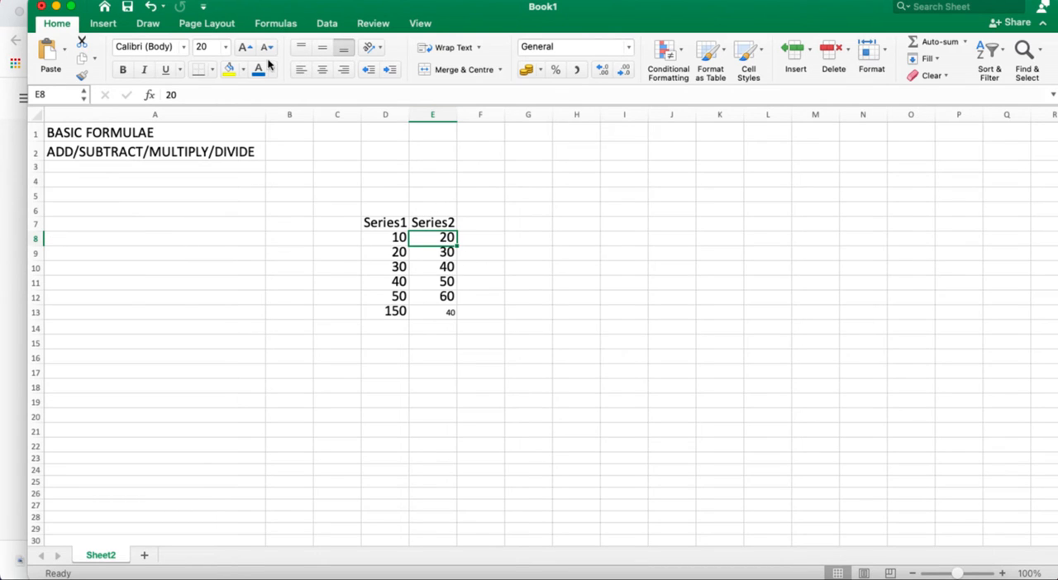
{"action": "left_click", "coordinate": [441, 297]}
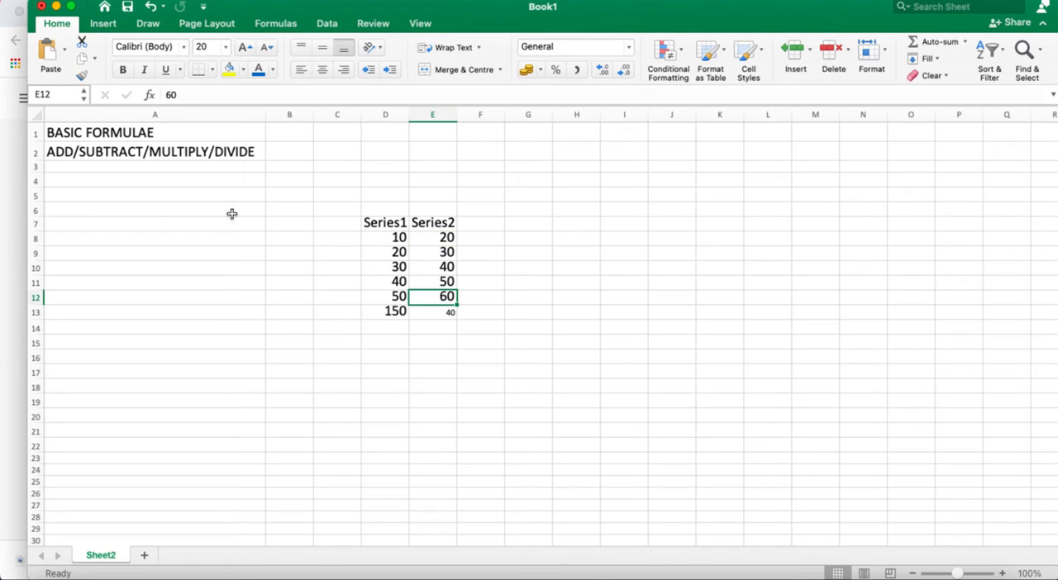
Set the font size of the Series2 average in cell E13 to 20
{"action": "left_click", "coordinate": [441, 314]}
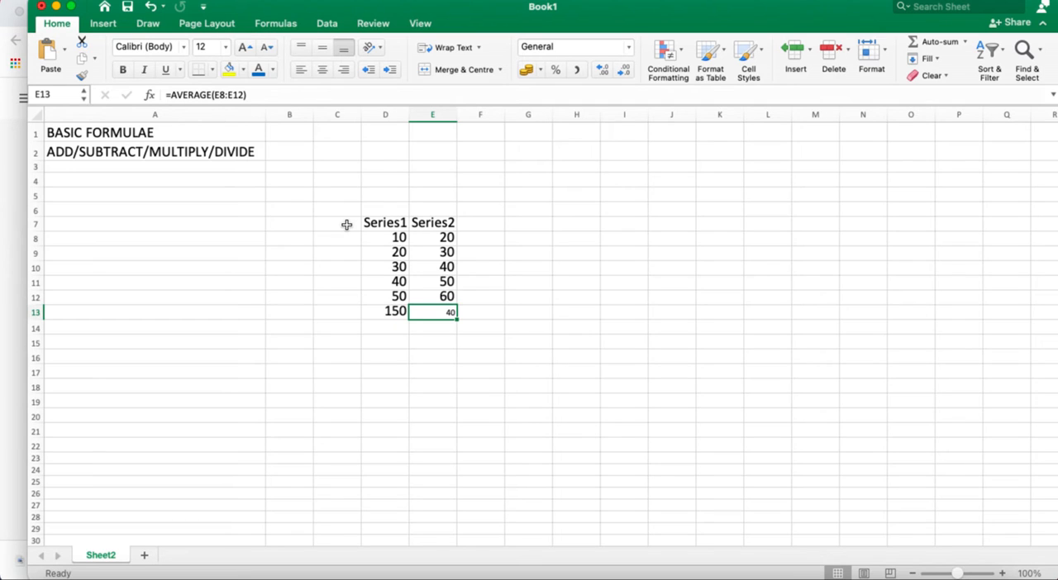
{"action": "left_click", "coordinate": [226, 48]}
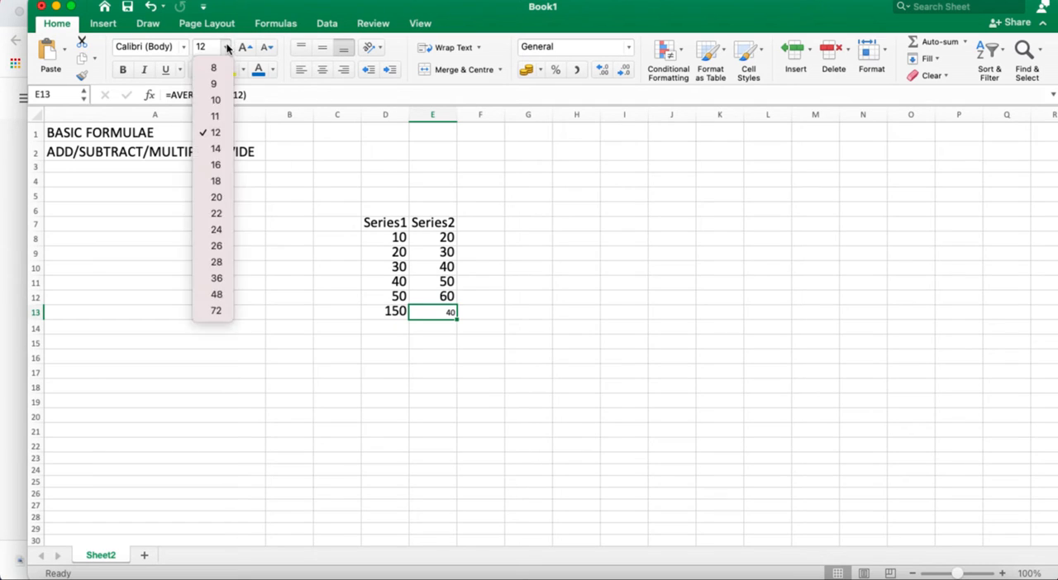
{"action": "left_click", "coordinate": [221, 198]}
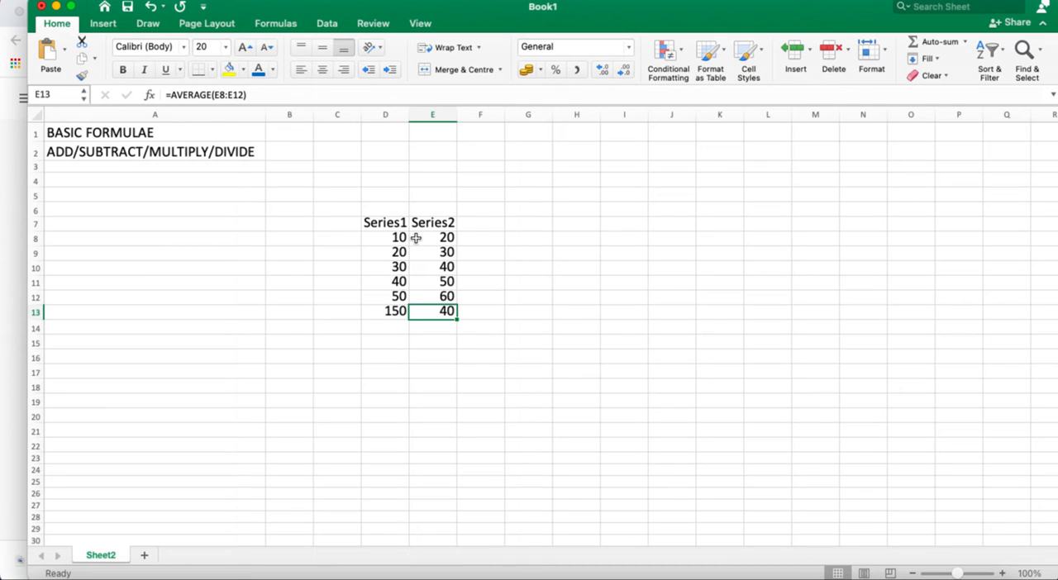
Multiply the first Series1 value by the first Series2 value in cell F8 with the formula =D8*E8
{"action": "left_click", "coordinate": [482, 241]}
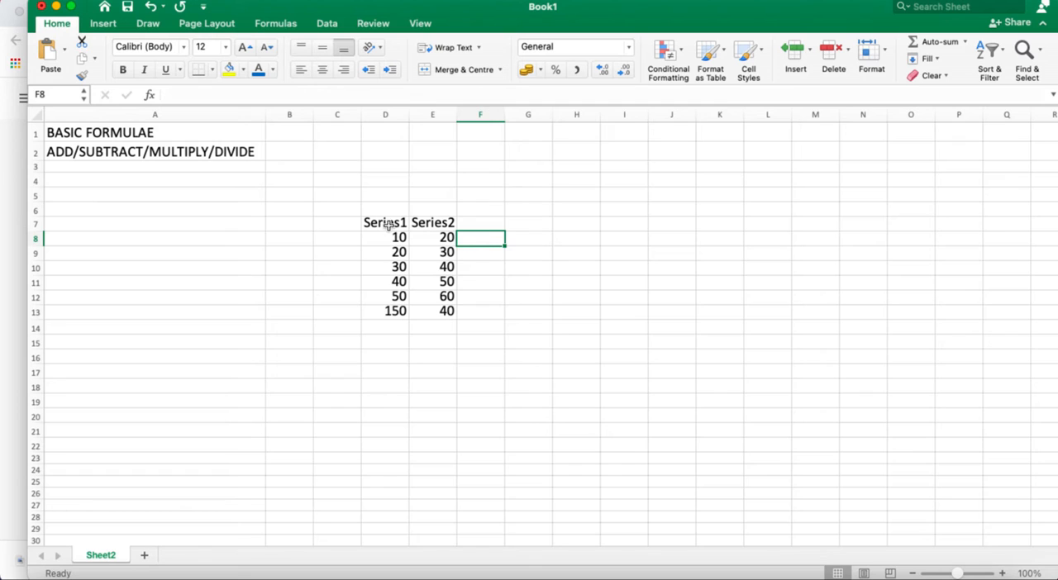
{"action": "double_click", "coordinate": [479, 241]}
{"action": "type", "text": "="}
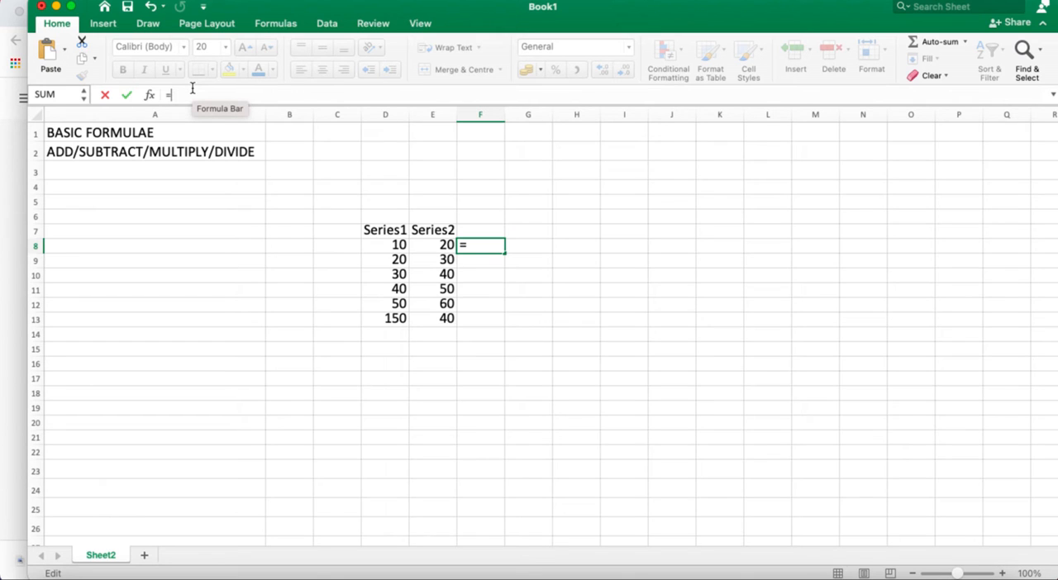
{"action": "left_click", "coordinate": [398, 244]}
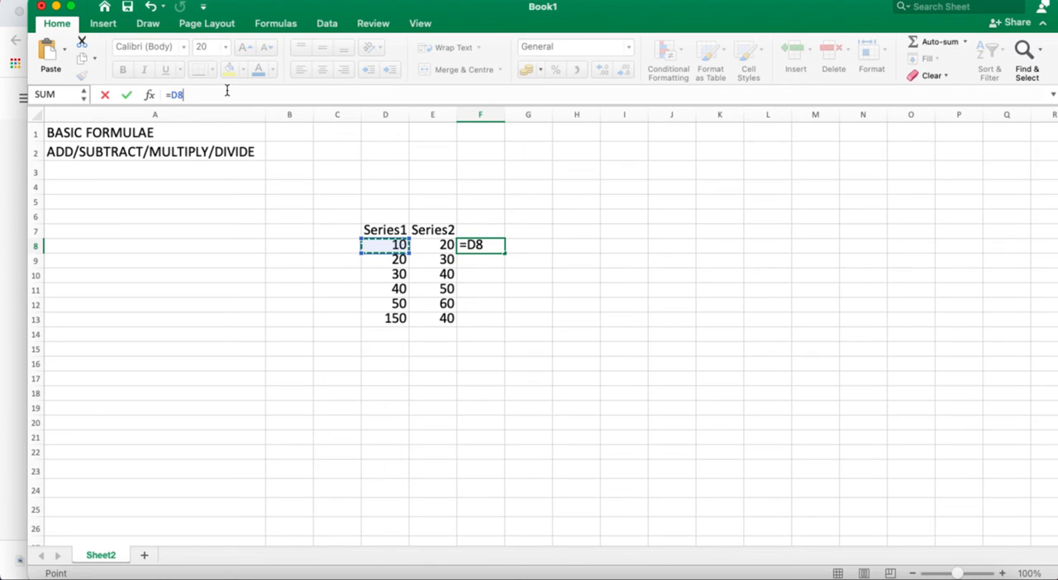
{"action": "type", "text": "*"}
{"action": "left_click", "coordinate": [440, 241]}
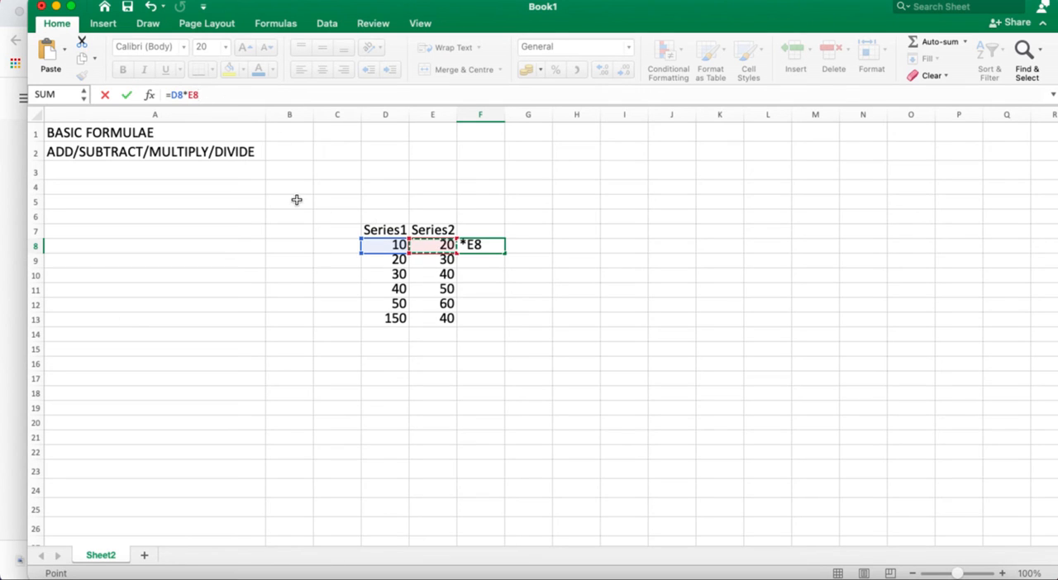
{"action": "key", "text": "Return"}
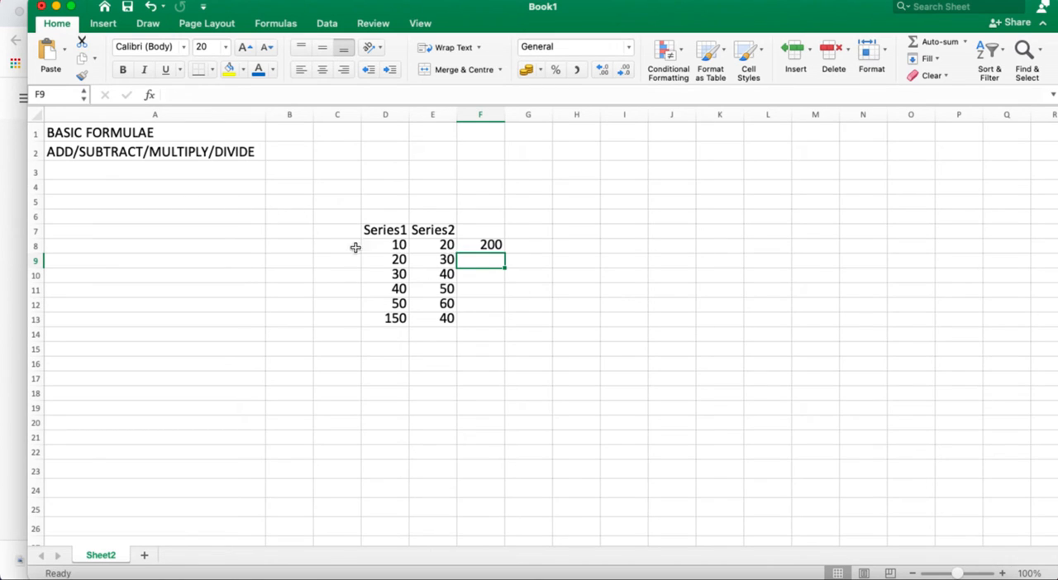
Fill the multiplication formula from F8 down to F12 and check the copied formulas in F9 and F11
{"action": "left_click", "coordinate": [493, 244]}
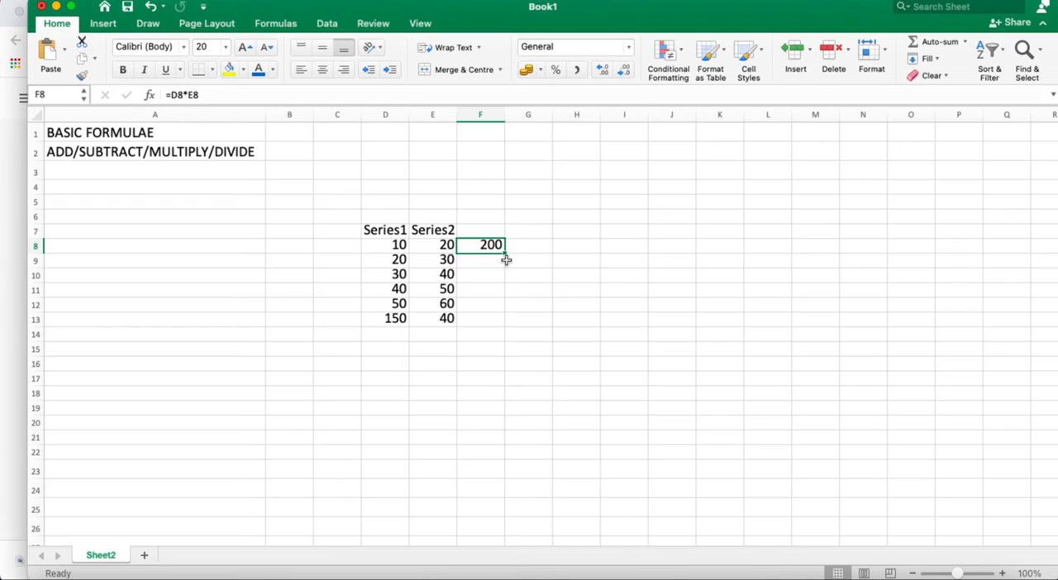
{"action": "left_click_drag", "start_coordinate": [504, 255], "coordinate": [499, 307]}
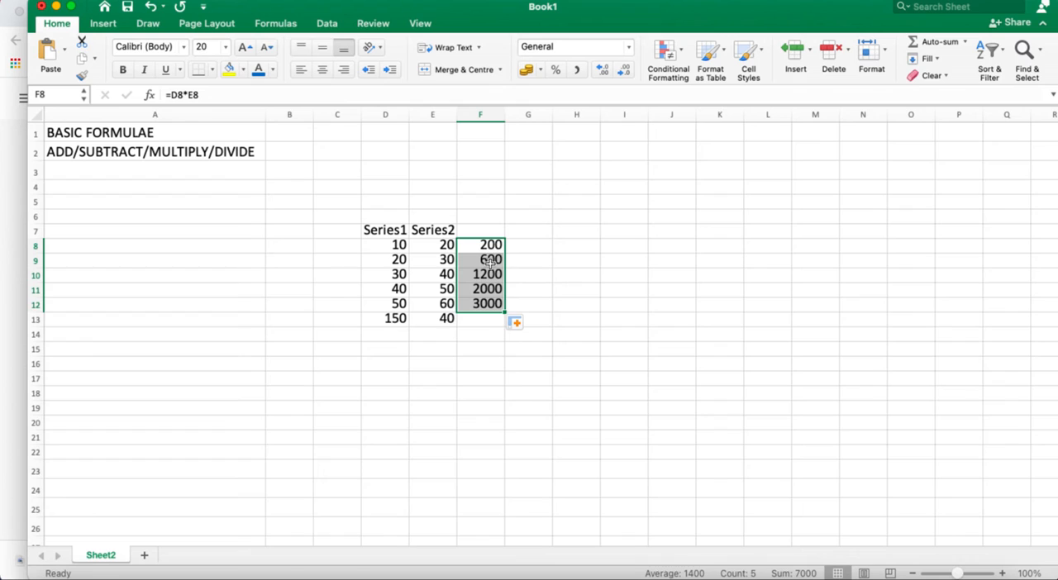
{"action": "left_click", "coordinate": [481, 259]}
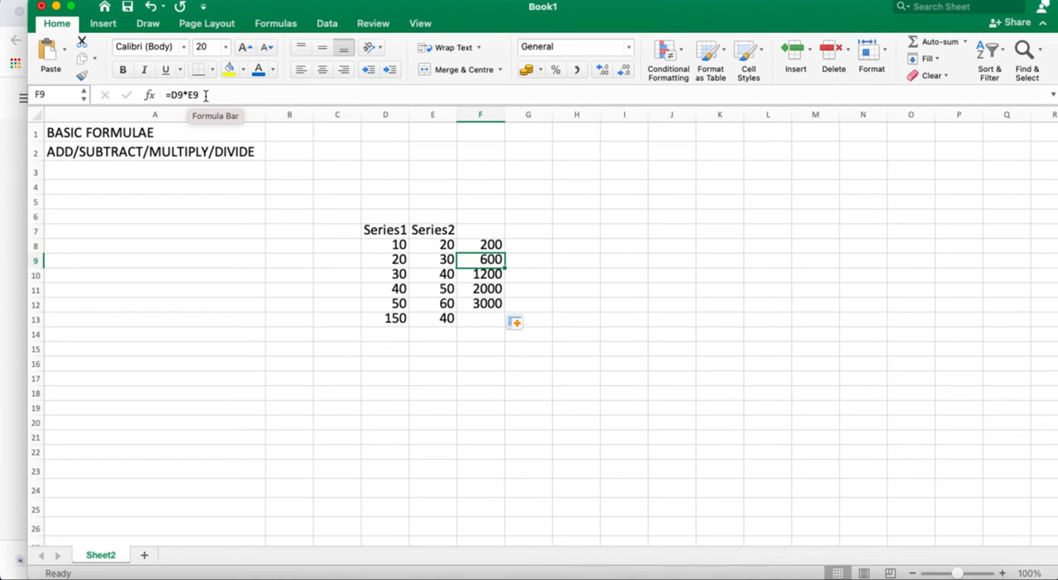
{"action": "left_click", "coordinate": [400, 260]}
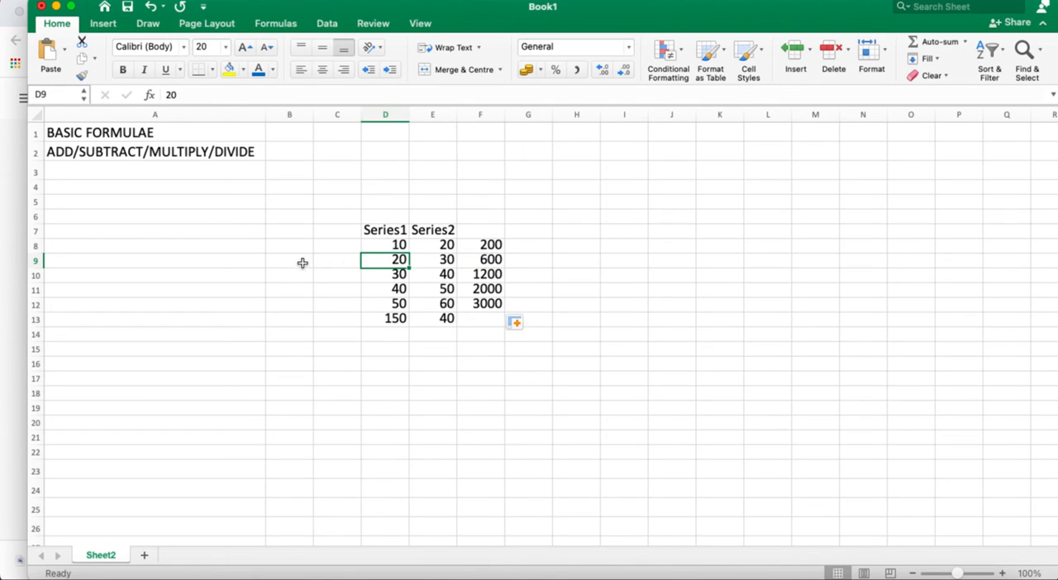
{"action": "left_click", "coordinate": [423, 112]}
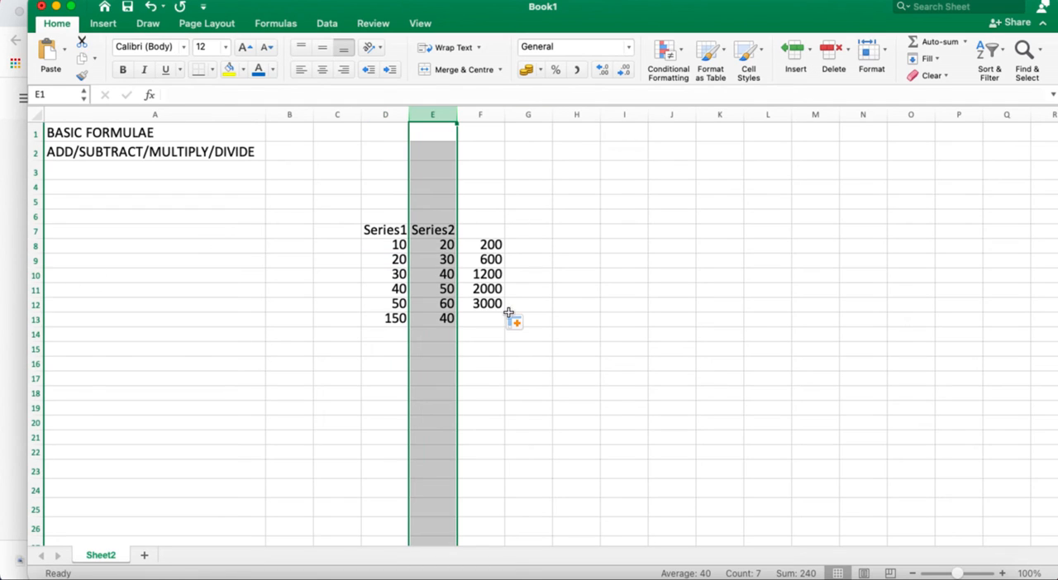
{"action": "left_click", "coordinate": [489, 288]}
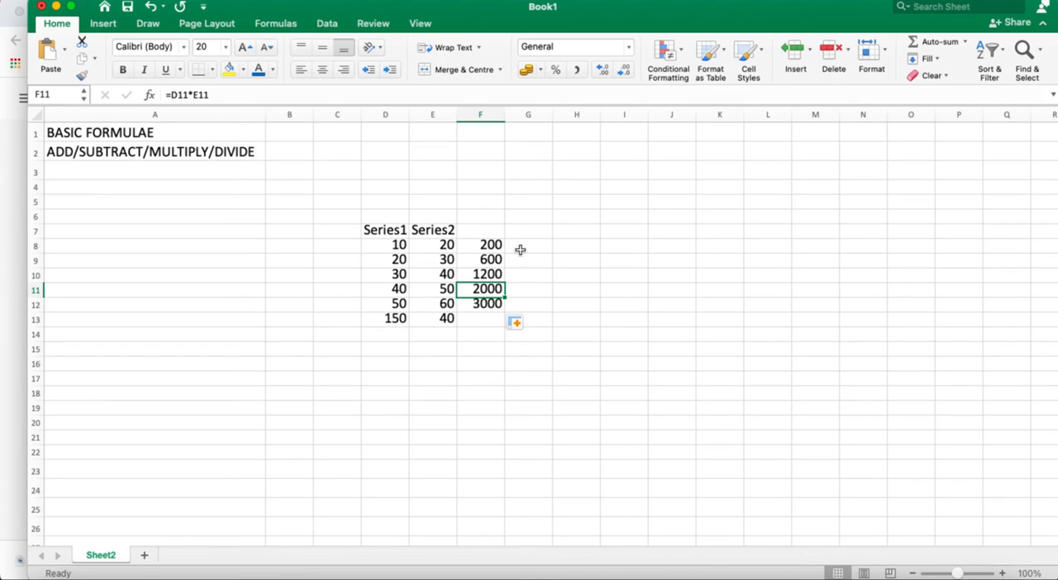
{"action": "left_click", "coordinate": [519, 249]}
Enter the column headings Mul in cell F7 and Divide in cell G7
{"action": "left_click", "coordinate": [477, 230]}
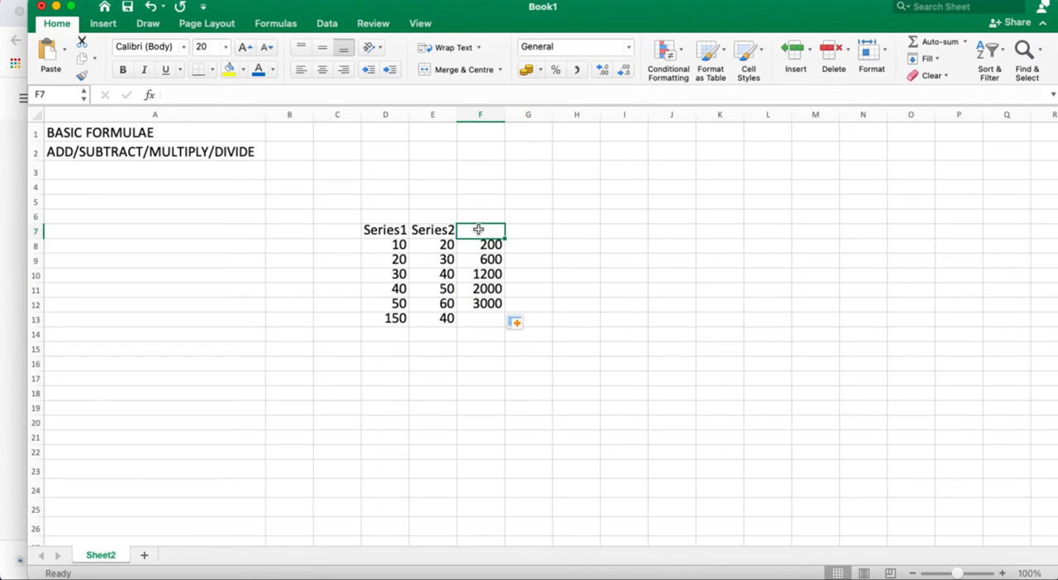
{"action": "type", "text": "M"}
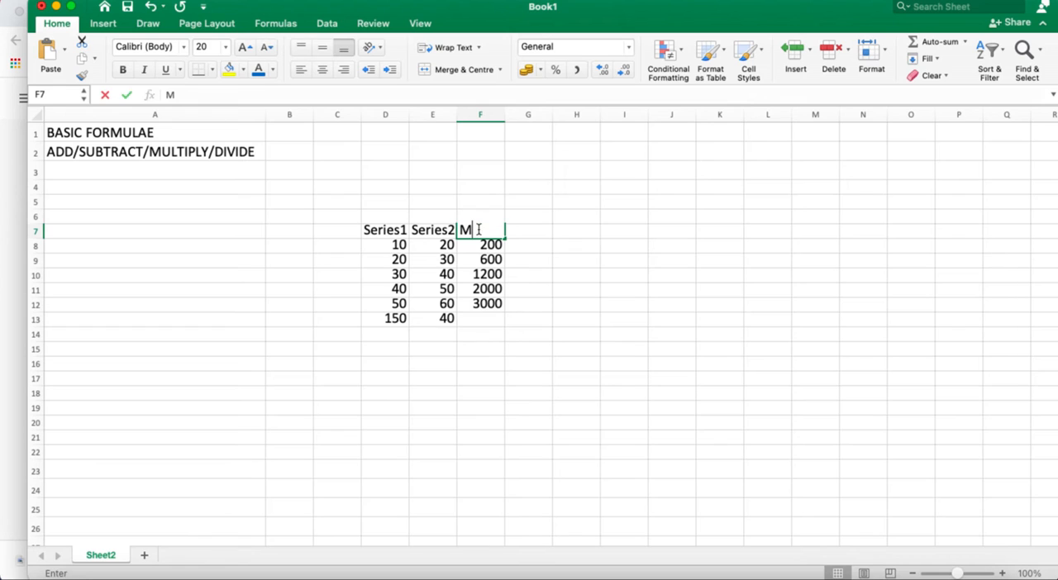
{"action": "type", "text": "ul"}
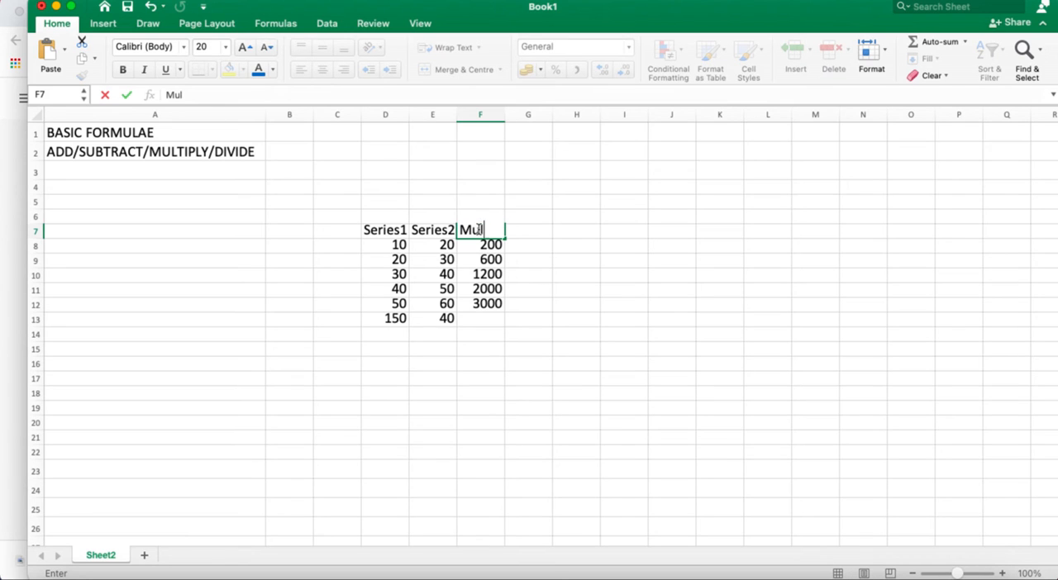
{"action": "left_click", "coordinate": [523, 232]}
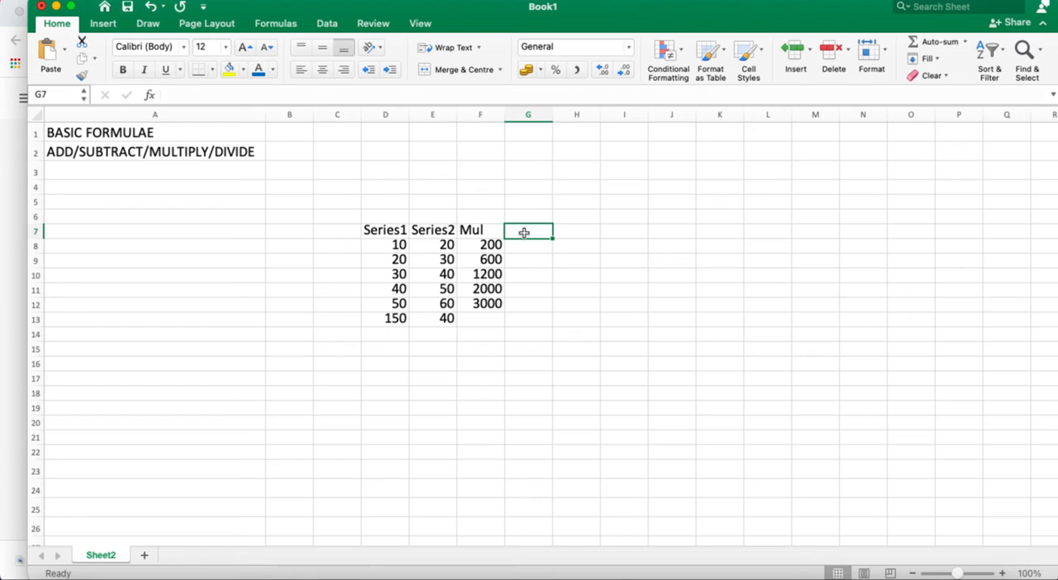
{"action": "type", "text": "Divide"}
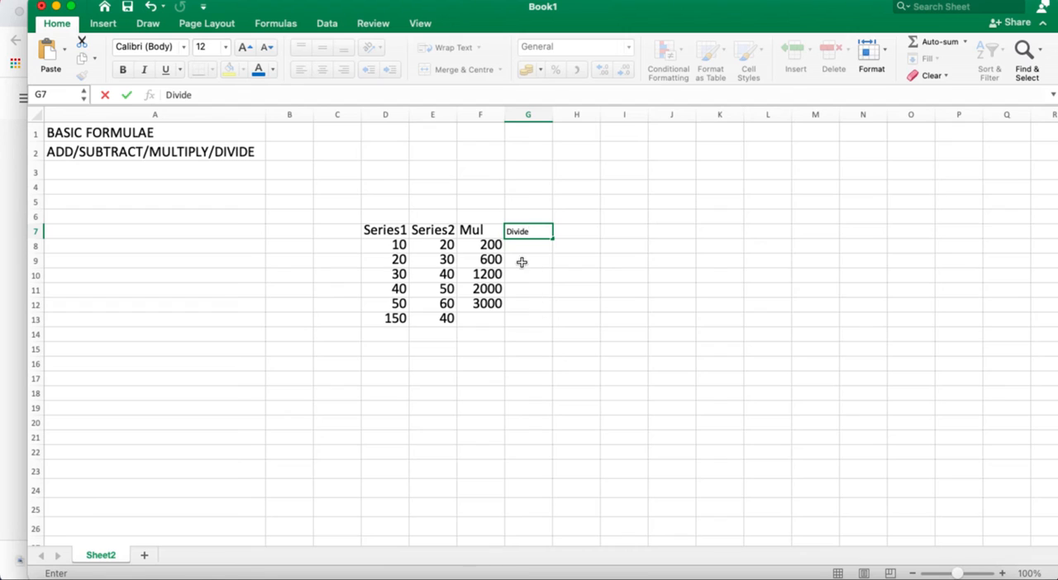
{"action": "key", "text": "Return"}
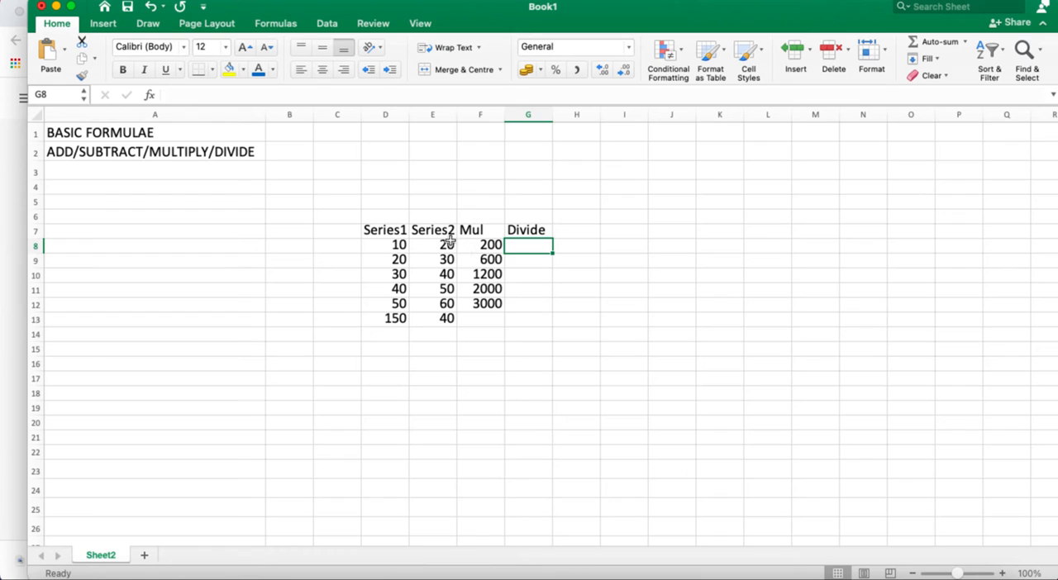
Divide the first Series2 value by the first Series1 value in cell G8 with the formula =E8/D8
{"action": "double_click", "coordinate": [521, 247]}
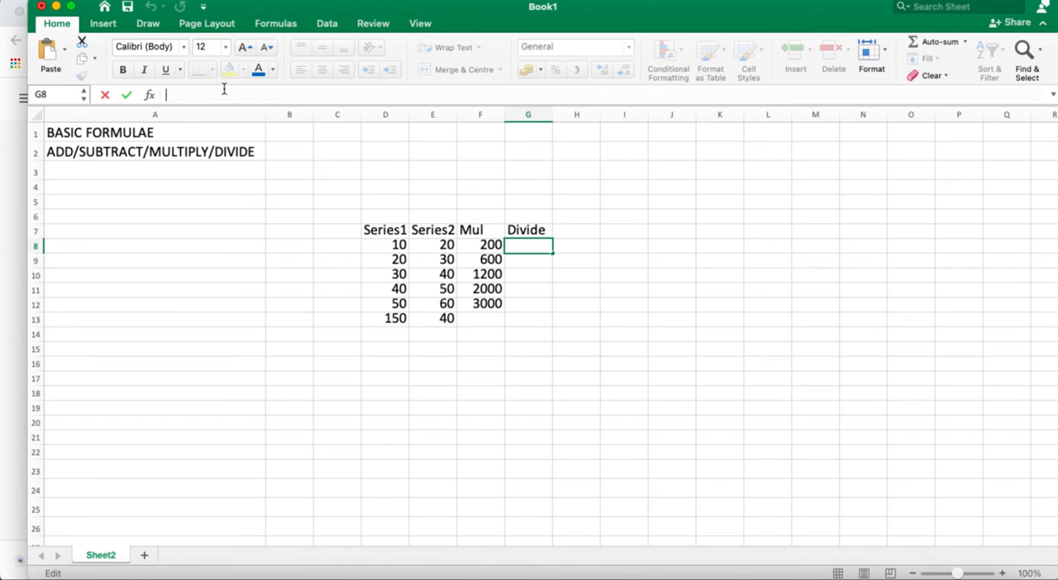
{"action": "type", "text": "="}
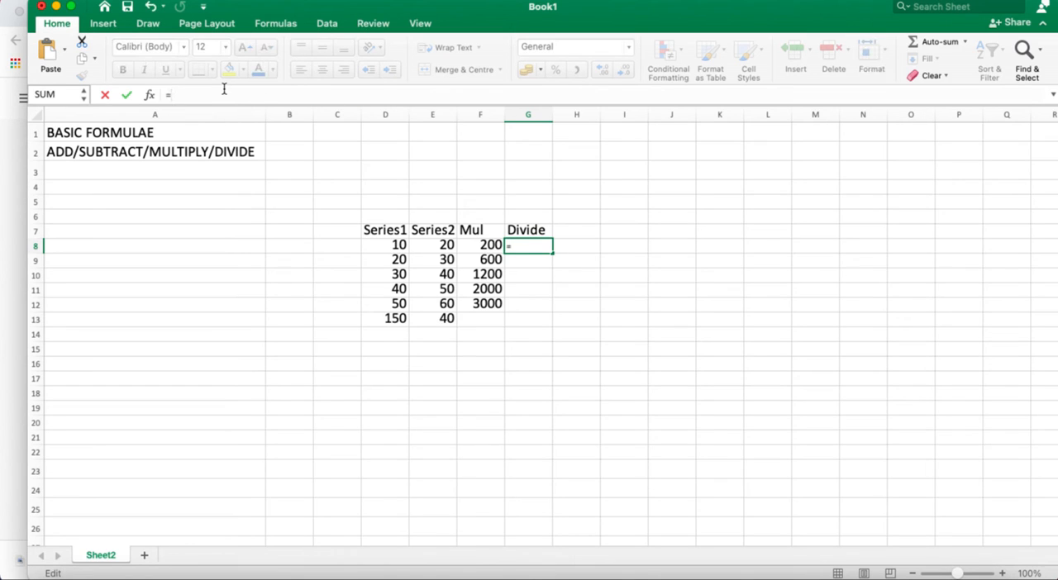
{"action": "left_click", "coordinate": [443, 249]}
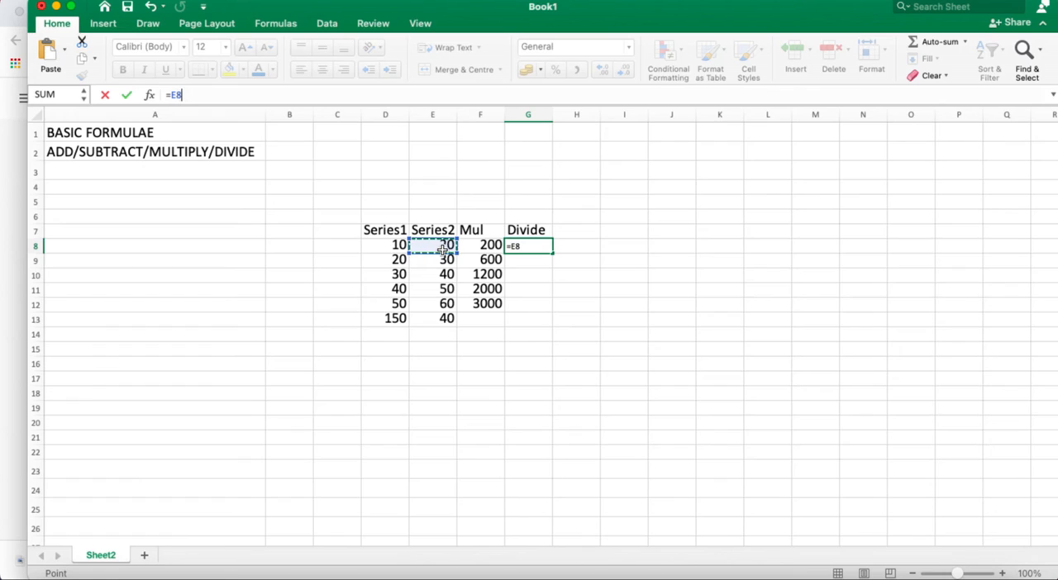
{"action": "type", "text": "/"}
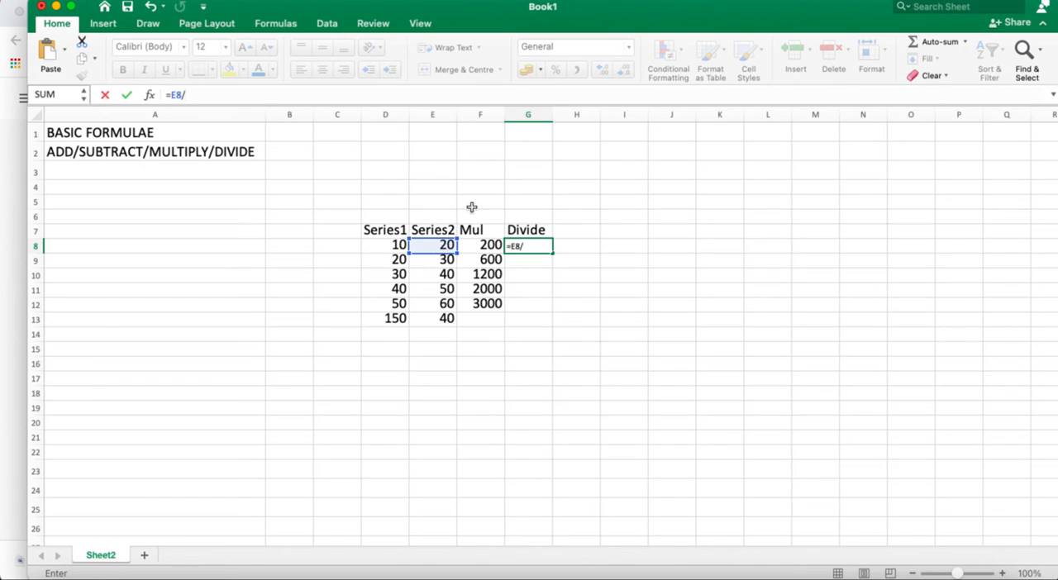
{"action": "left_click", "coordinate": [397, 246]}
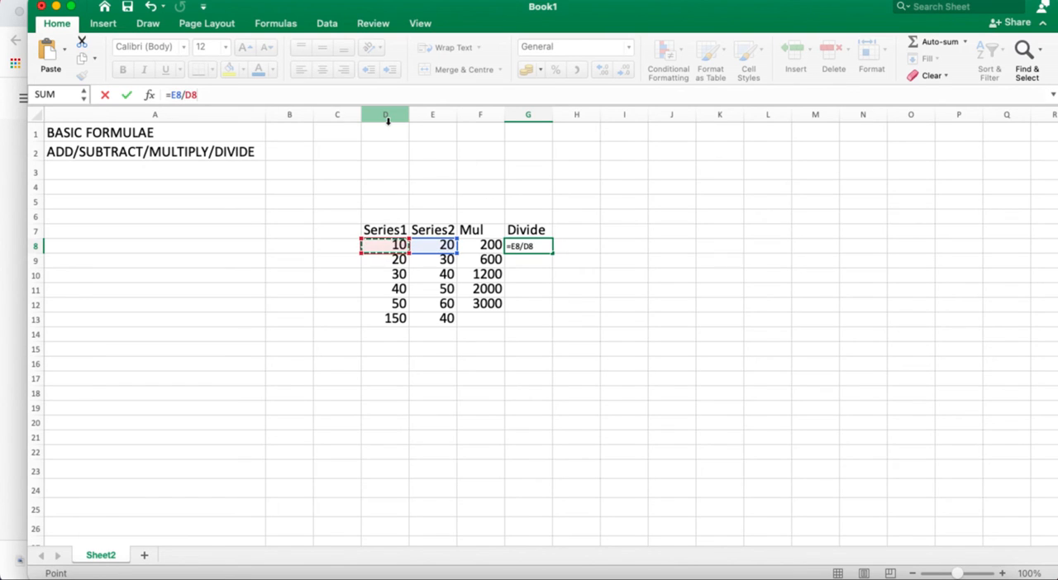
{"action": "key", "text": "Return"}
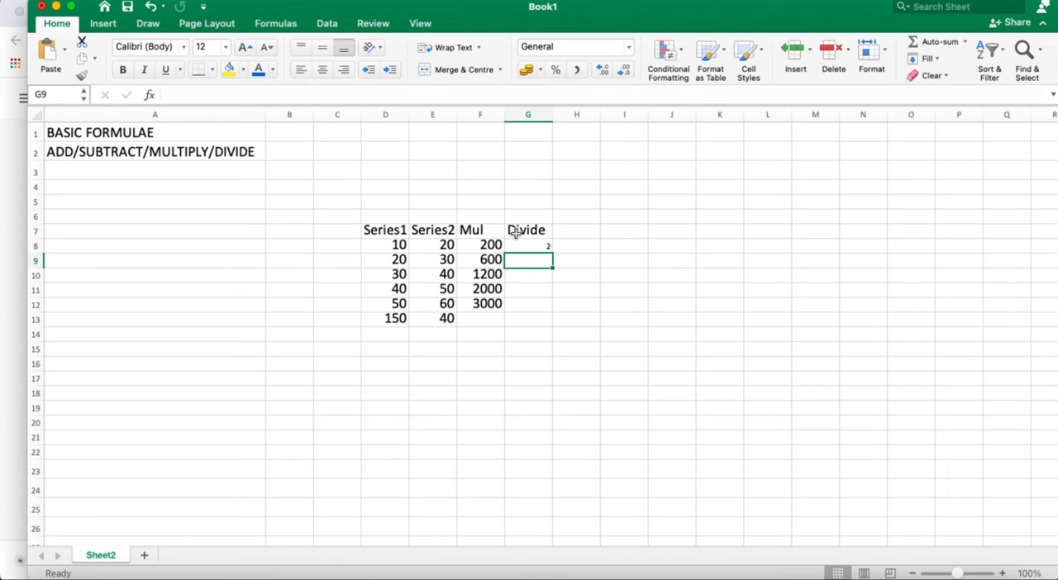
Set the font size of the whole Divide column G to 20
{"action": "left_click", "coordinate": [534, 241]}
{"action": "left_click", "coordinate": [528, 116]}
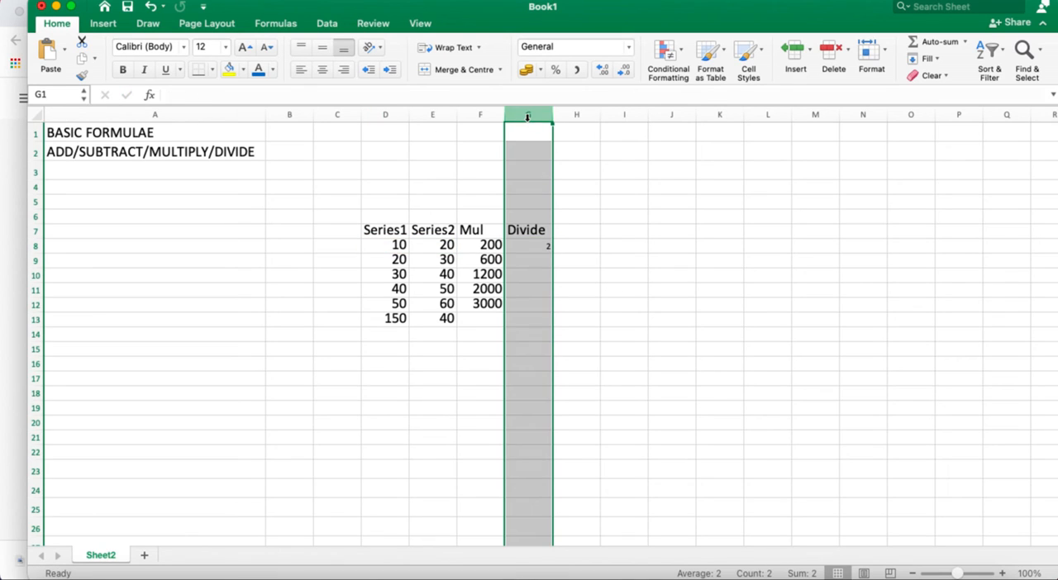
{"action": "left_click", "coordinate": [225, 48]}
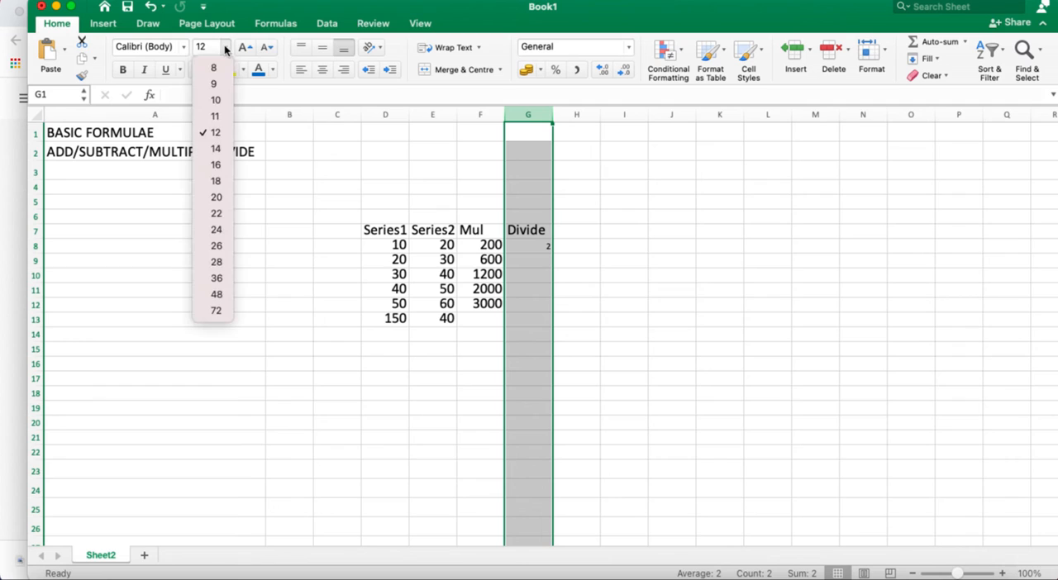
{"action": "left_click", "coordinate": [216, 197]}
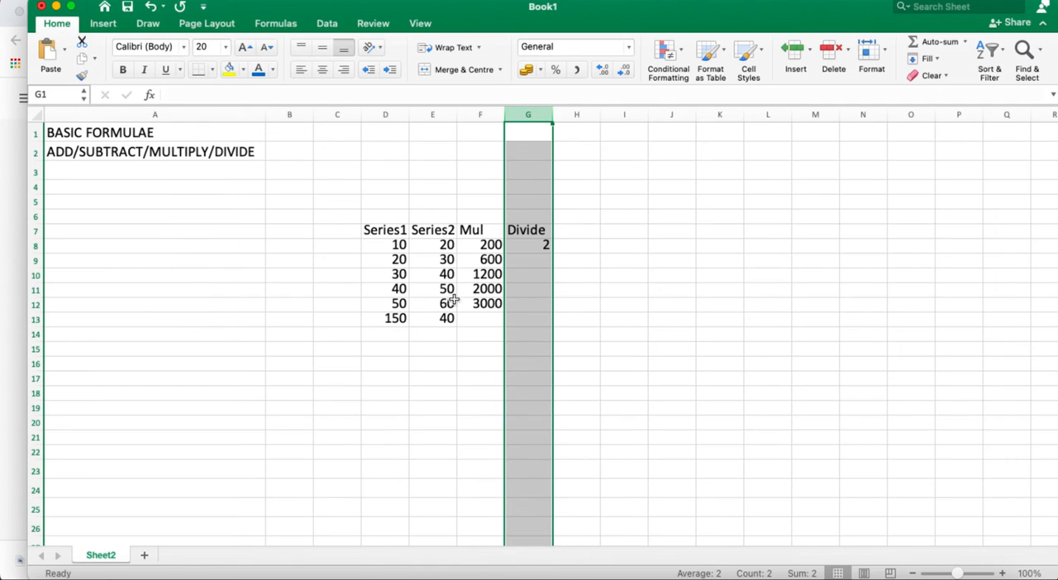
Fill the division formula from cell G8 down to G12
{"action": "left_click", "coordinate": [533, 305]}
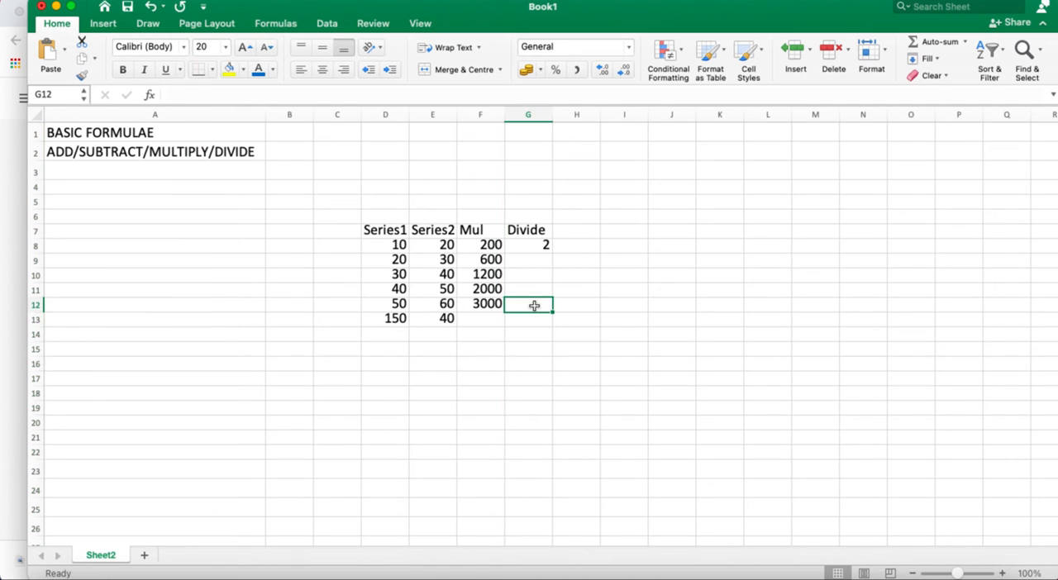
{"action": "left_click", "coordinate": [529, 246]}
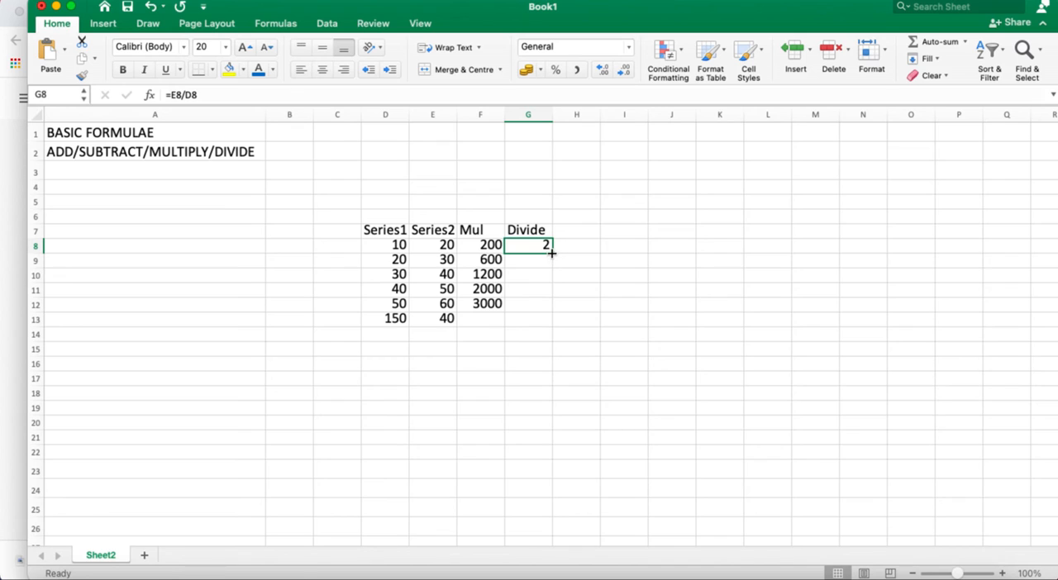
{"action": "left_click_drag", "start_coordinate": [551, 253], "coordinate": [542, 305]}
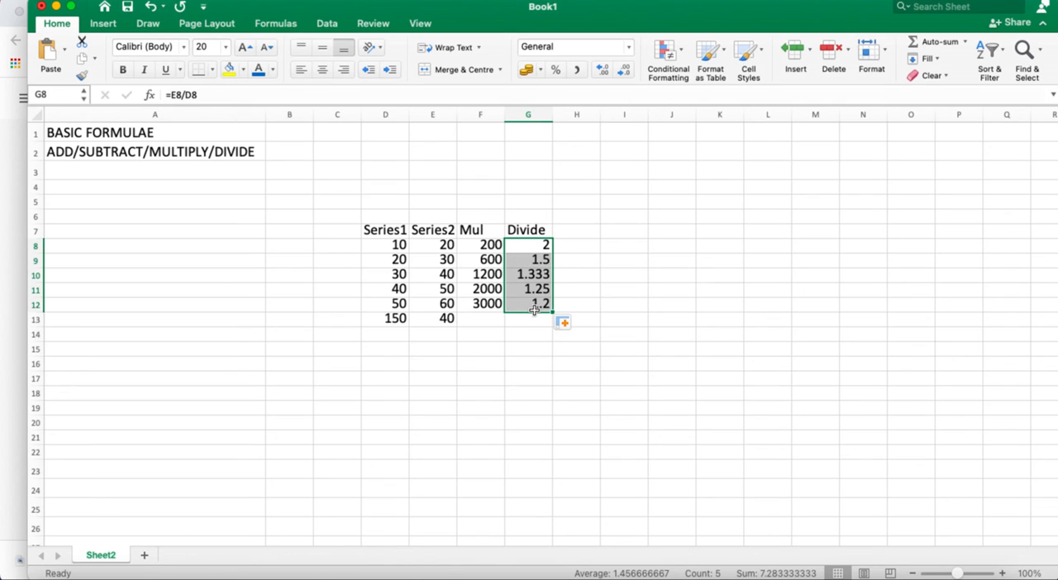
Enter the heading Subtract in cell H7 and format column H with font size 20 and enough width for the heading
{"action": "left_click", "coordinate": [565, 234]}
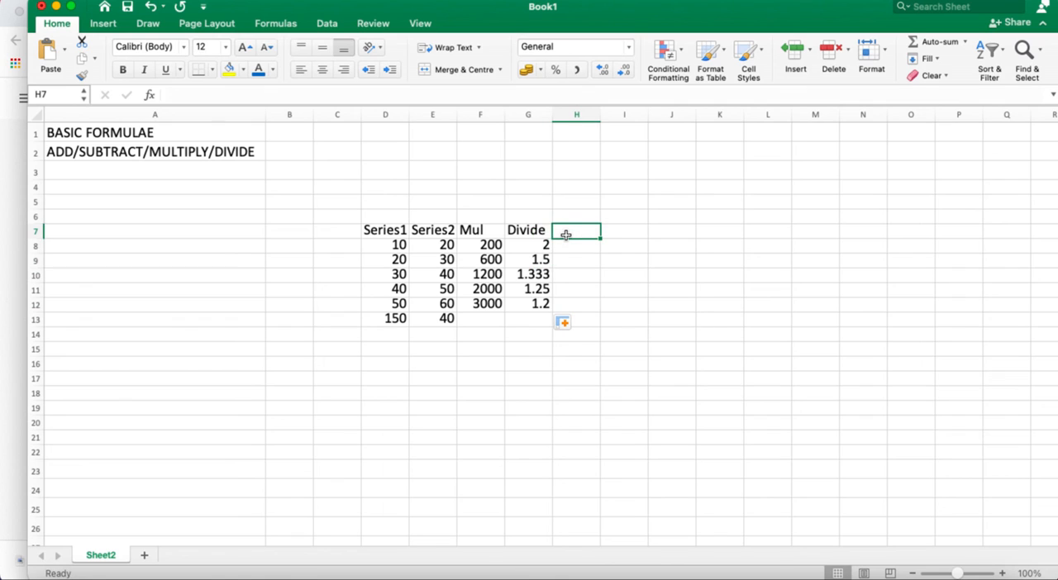
{"action": "type", "text": "Subtract"}
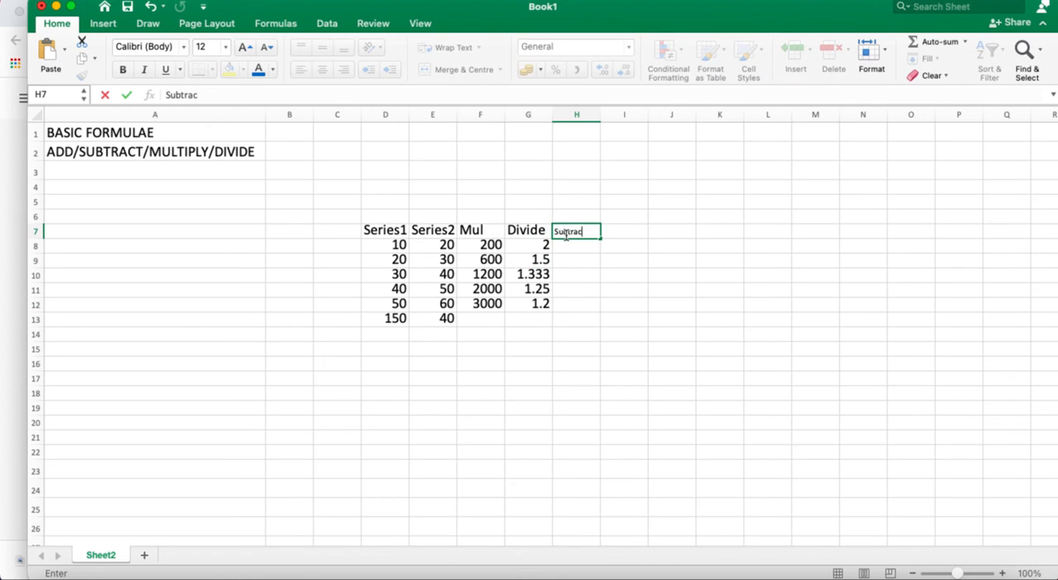
{"action": "left_click", "coordinate": [576, 114]}
{"action": "left_click", "coordinate": [225, 47]}
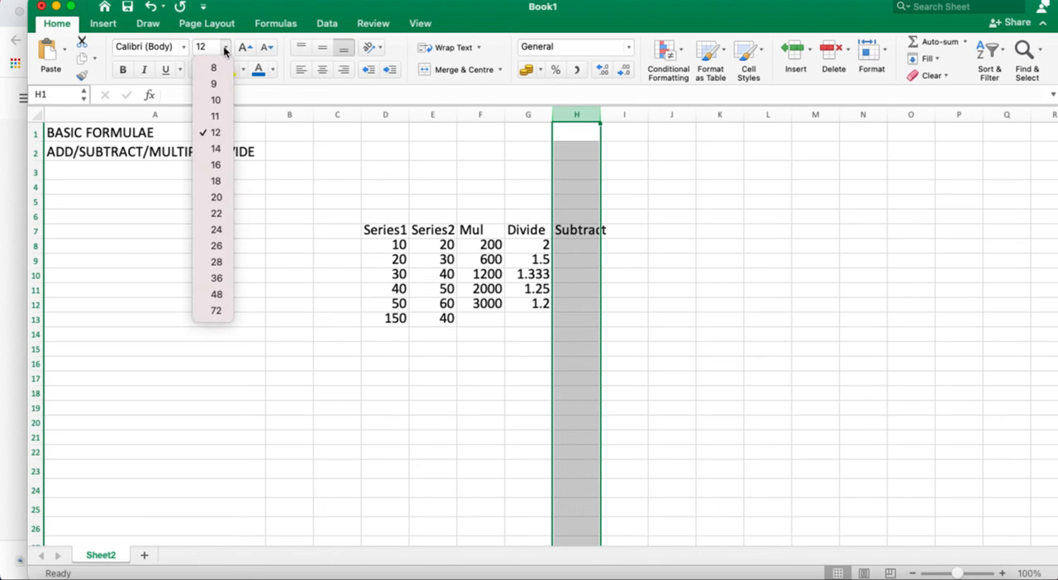
{"action": "left_click", "coordinate": [217, 196]}
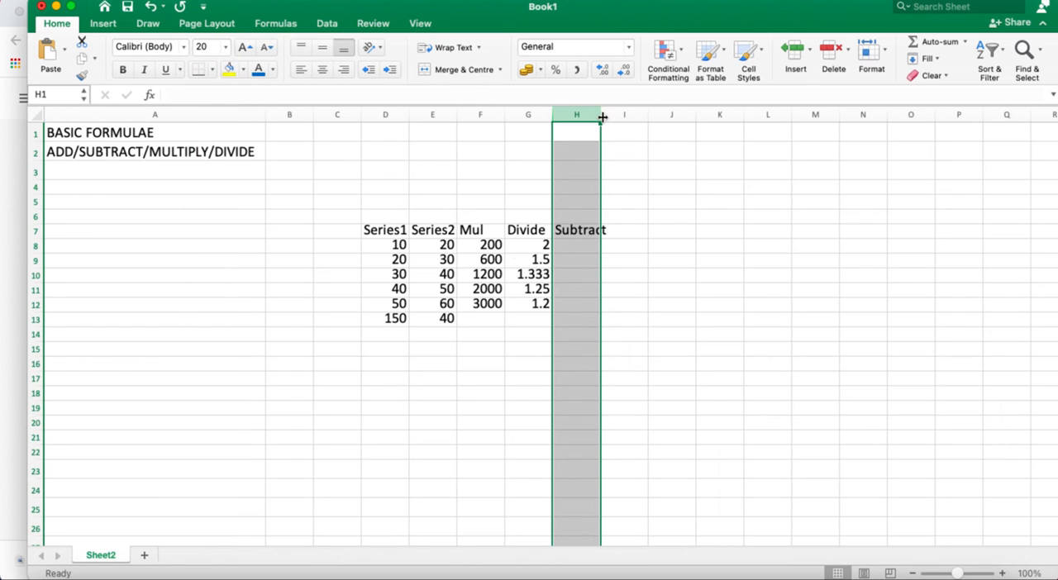
{"action": "left_click_drag", "start_coordinate": [602, 117], "coordinate": [617, 114]}
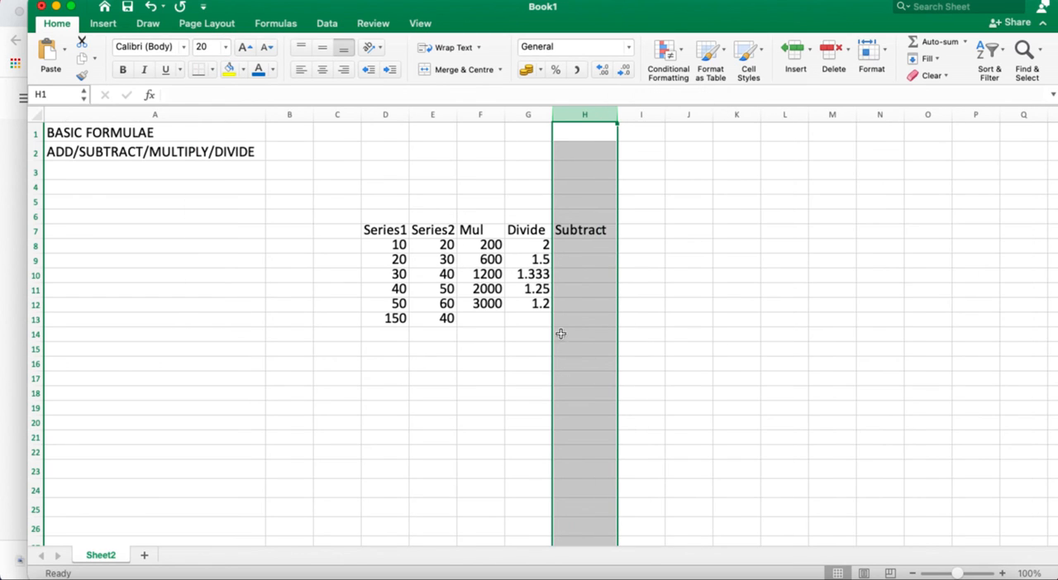
Subtract Series1 from Series2 in cell H8 with the formula =E8-D8 and fill it down to H12
{"action": "left_click", "coordinate": [571, 242]}
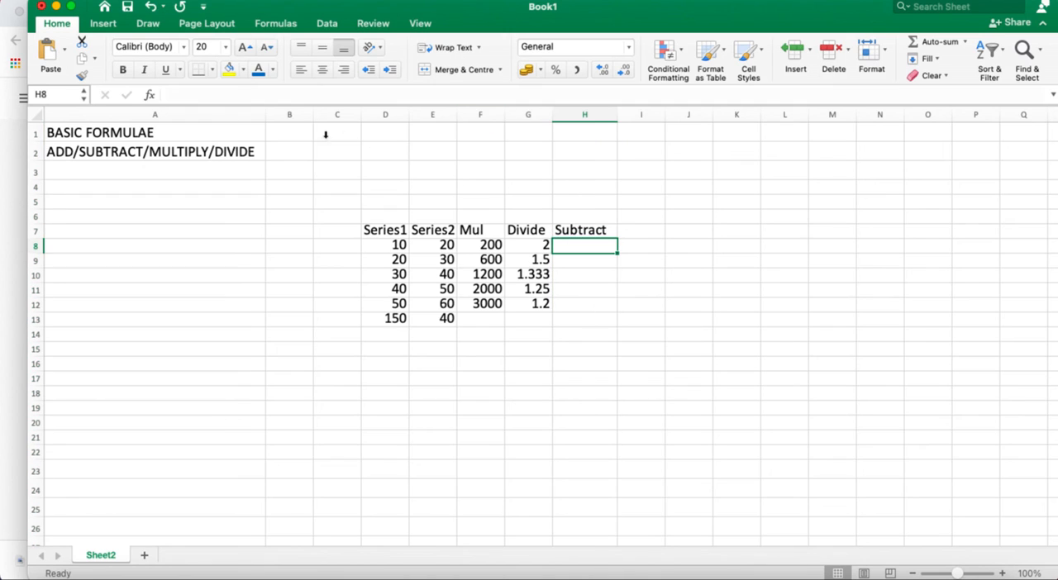
{"action": "left_click", "coordinate": [264, 92]}
{"action": "type", "text": "="}
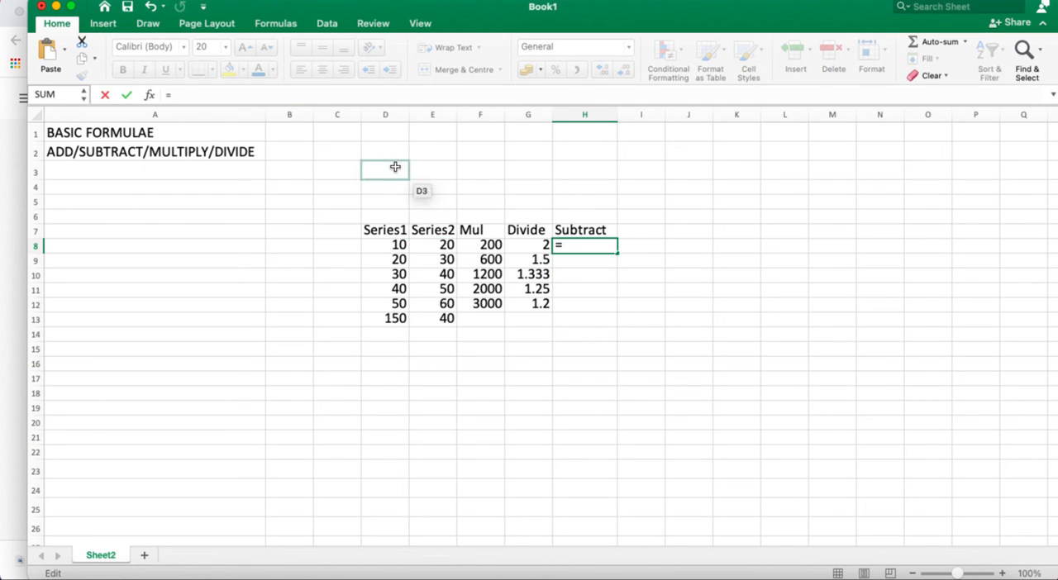
{"action": "left_click", "coordinate": [438, 246]}
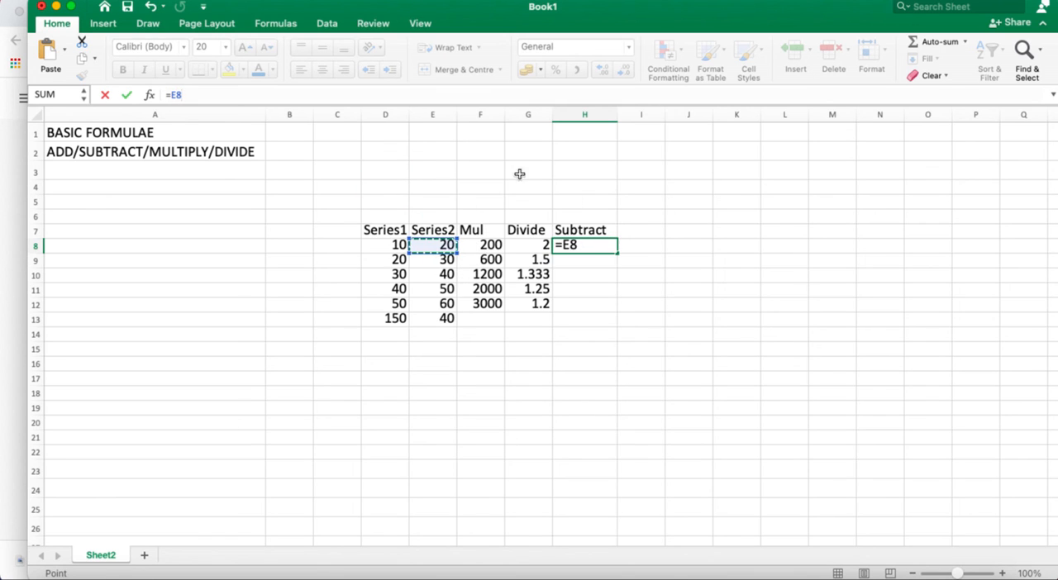
{"action": "type", "text": "-"}
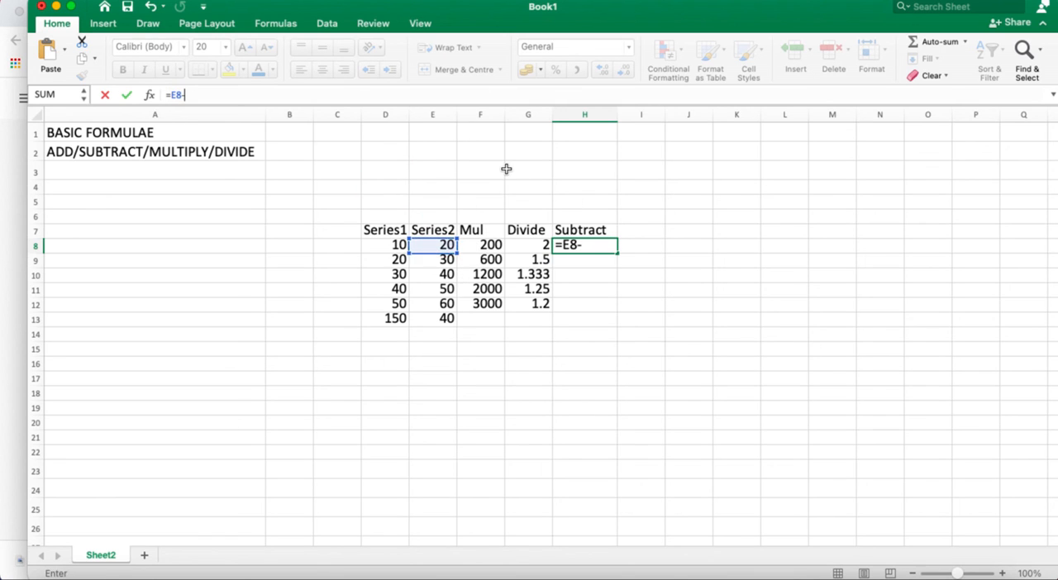
{"action": "left_click", "coordinate": [398, 245]}
{"action": "key", "text": "Return"}
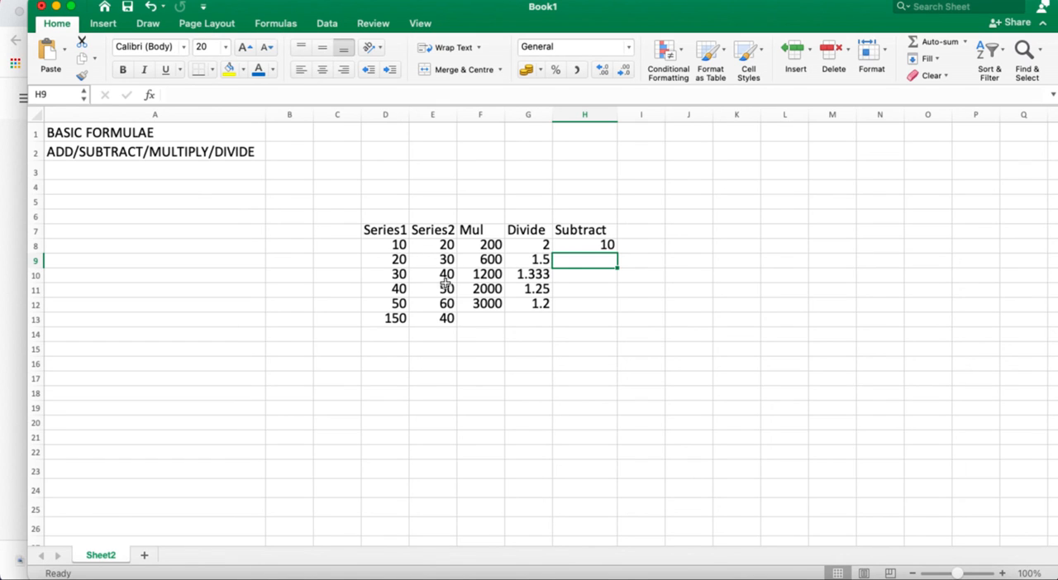
{"action": "left_click", "coordinate": [591, 244]}
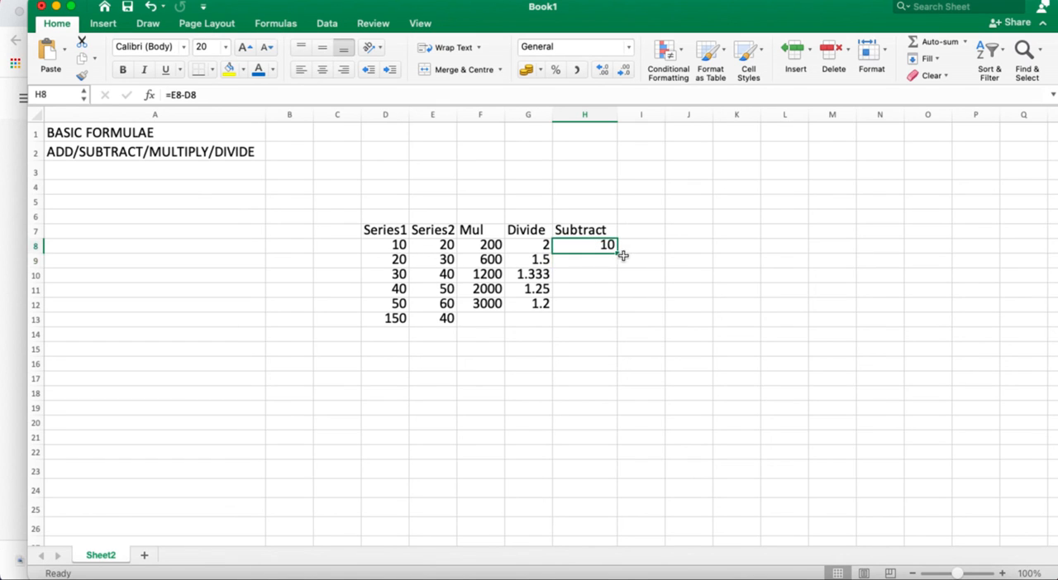
{"action": "left_click_drag", "start_coordinate": [616, 251], "coordinate": [621, 307]}
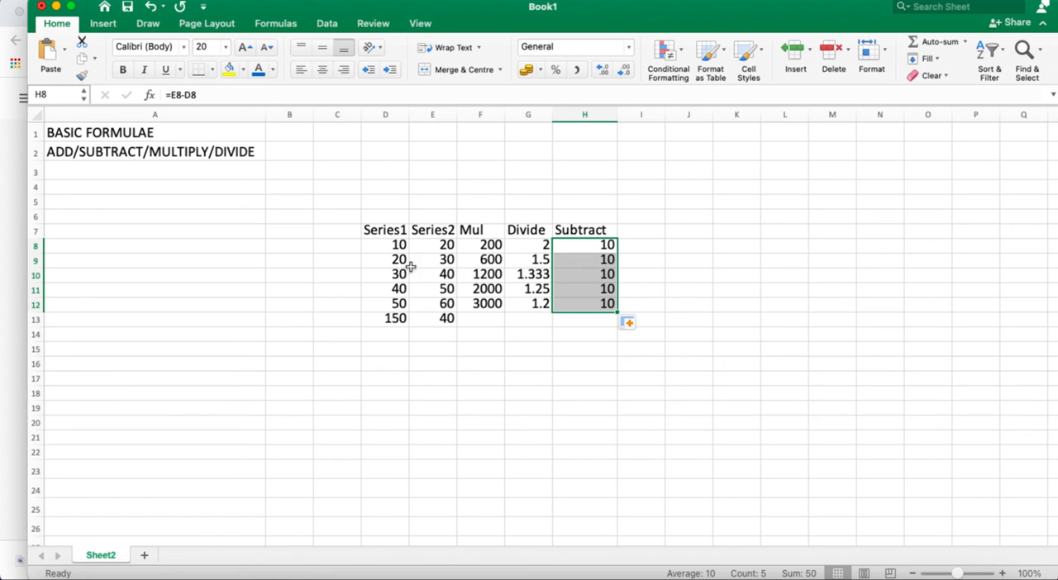
Find the smallest value of the Mul column in cell F13 with =MIN(F8:F12) and check the entered formula
{"action": "left_click", "coordinate": [485, 322]}
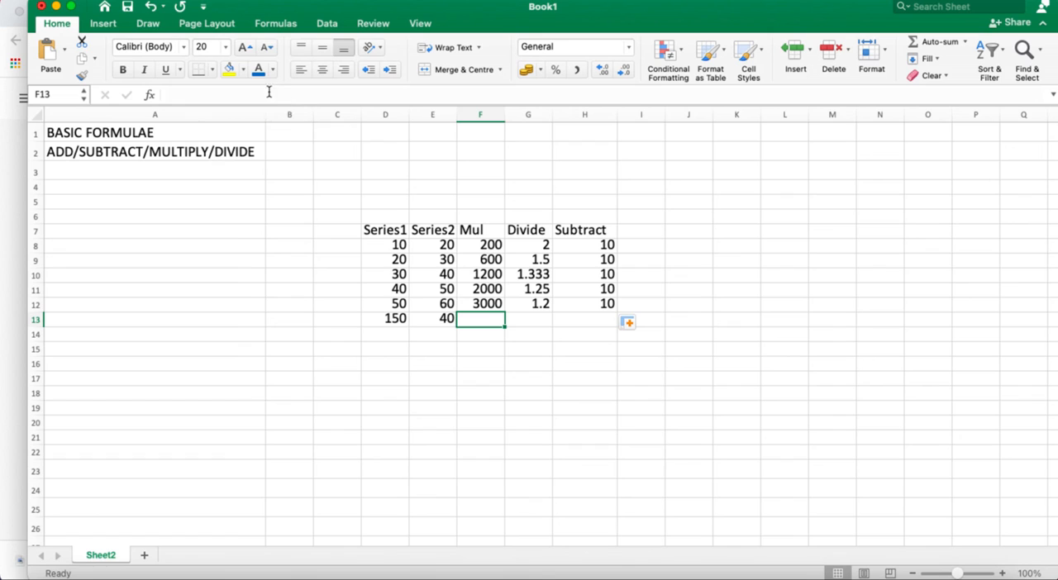
{"action": "type", "text": "="}
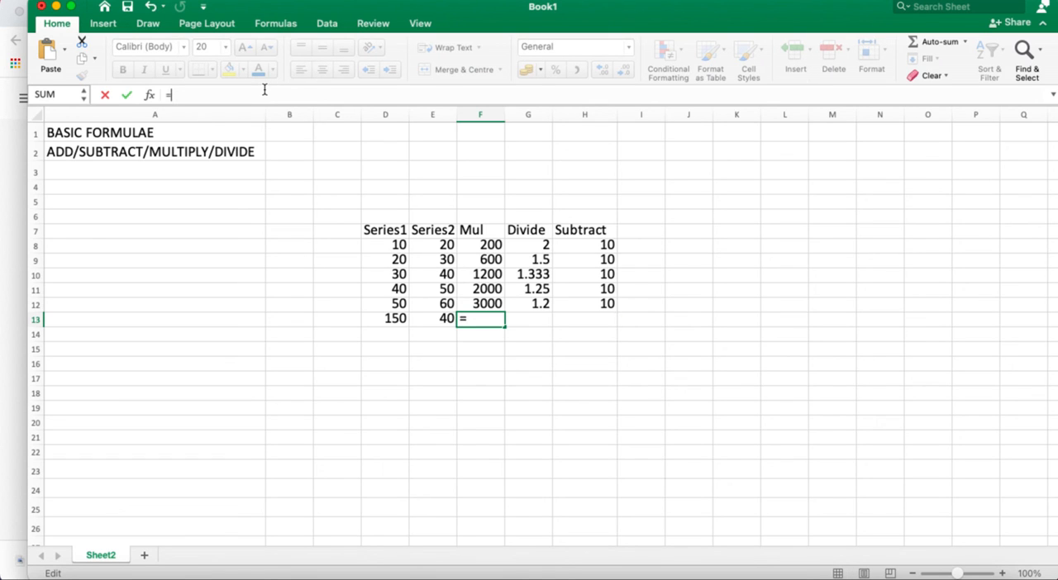
{"action": "type", "text": "m"}
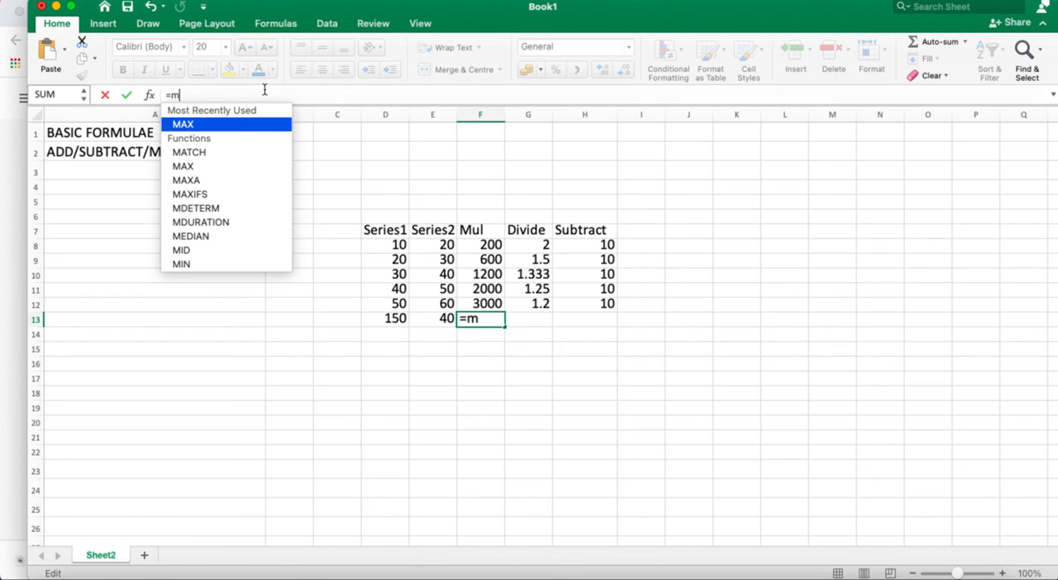
{"action": "double_click", "coordinate": [248, 264]}
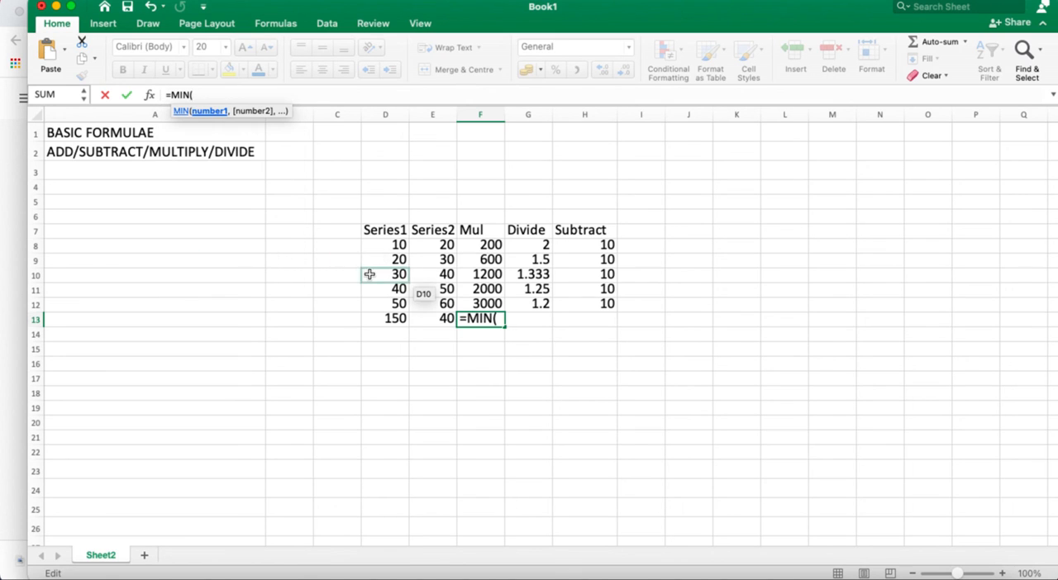
{"action": "left_click_drag", "start_coordinate": [484, 245], "coordinate": [488, 304]}
{"action": "type", "text": ")"}
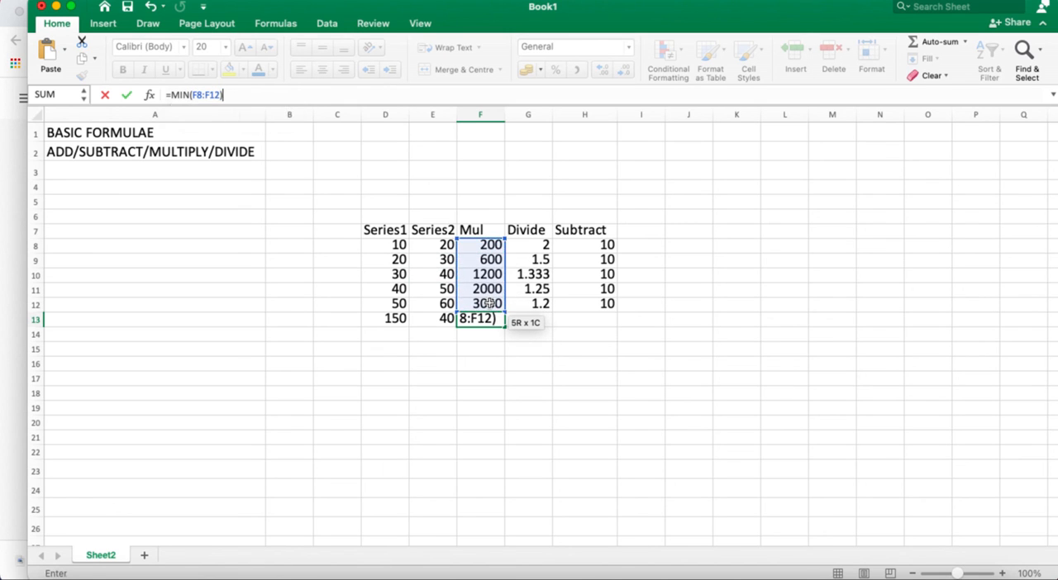
{"action": "key", "text": "Return"}
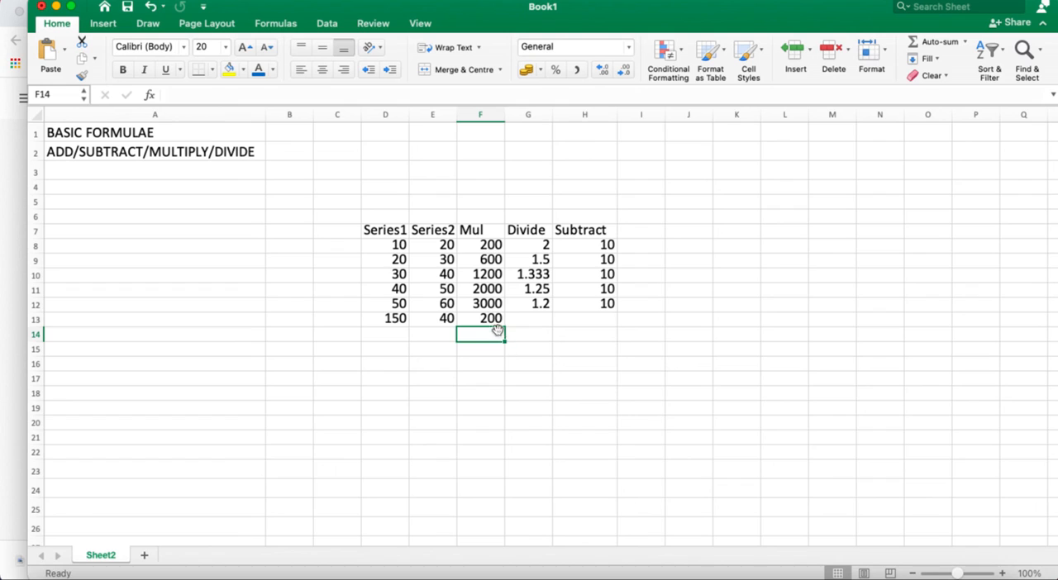
{"action": "left_click", "coordinate": [489, 316]}
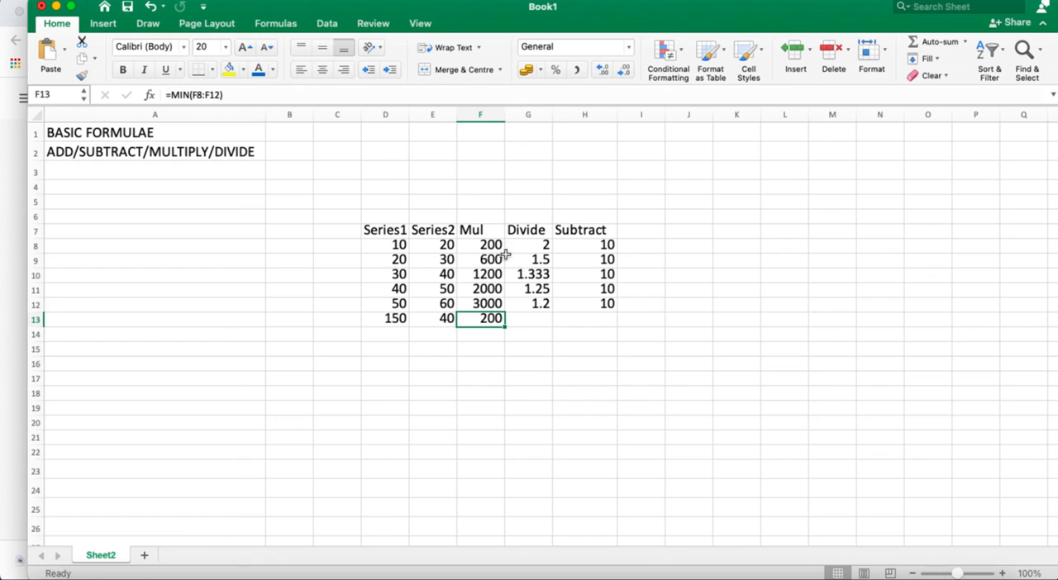
{"action": "left_click", "coordinate": [593, 320]}
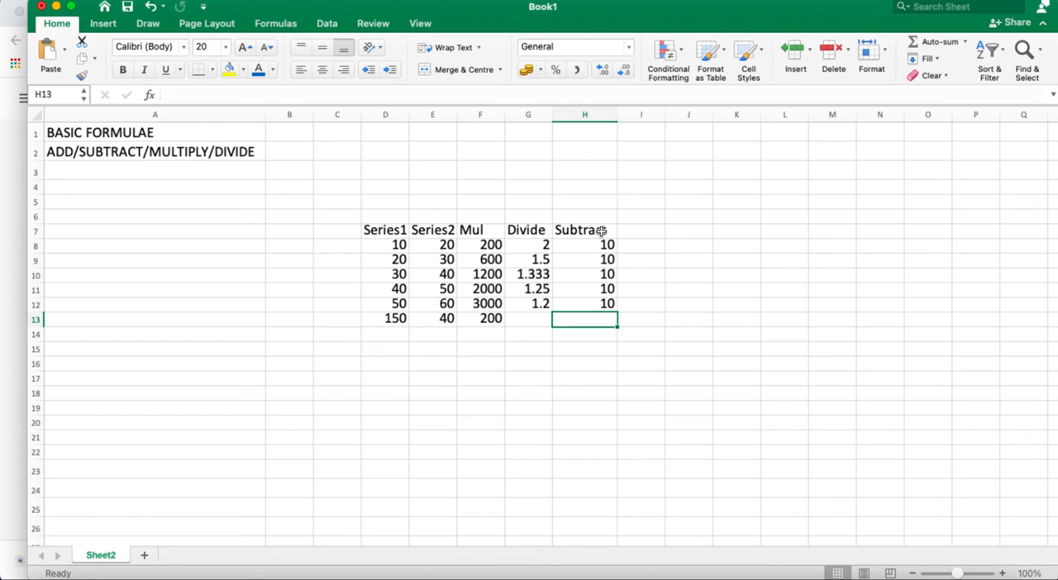
{"action": "left_click", "coordinate": [668, 4]}
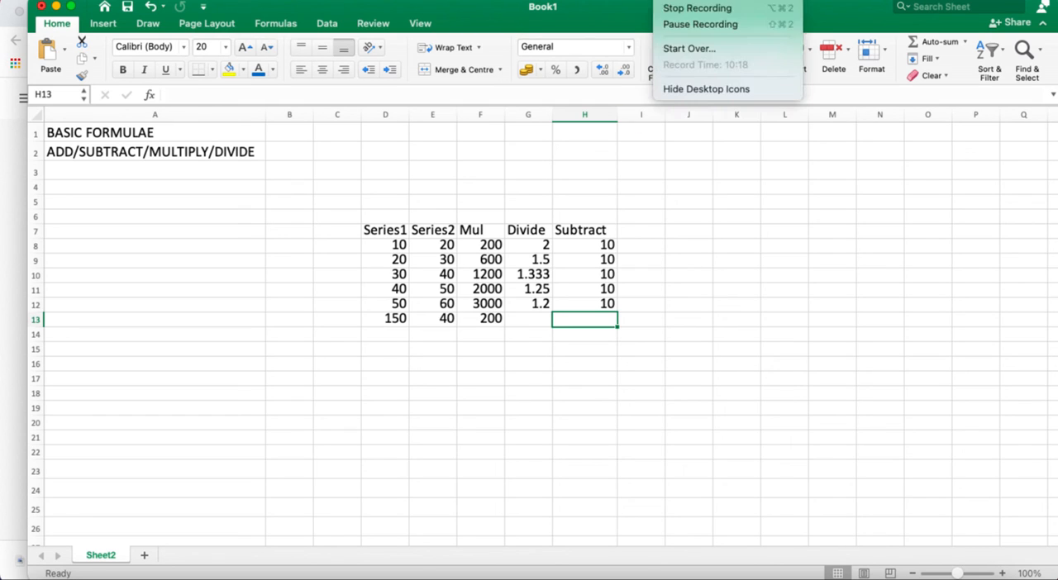